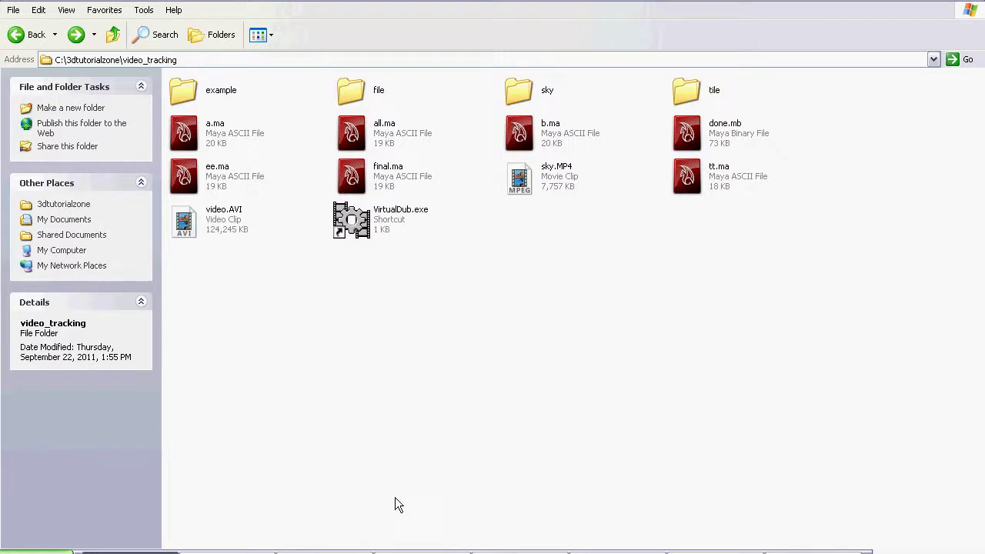
# Look over the main page of virtualdub.org in the browser, and return to the video_tracking folder
pyautogui.click(325, 552)
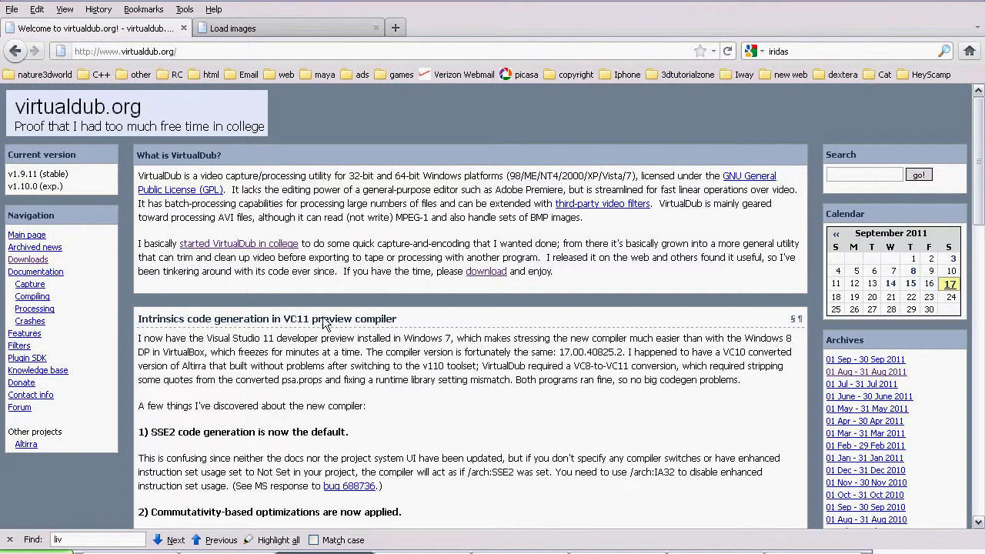
pyautogui.scroll(-2, 238, 412)
pyautogui.click(177, 552)
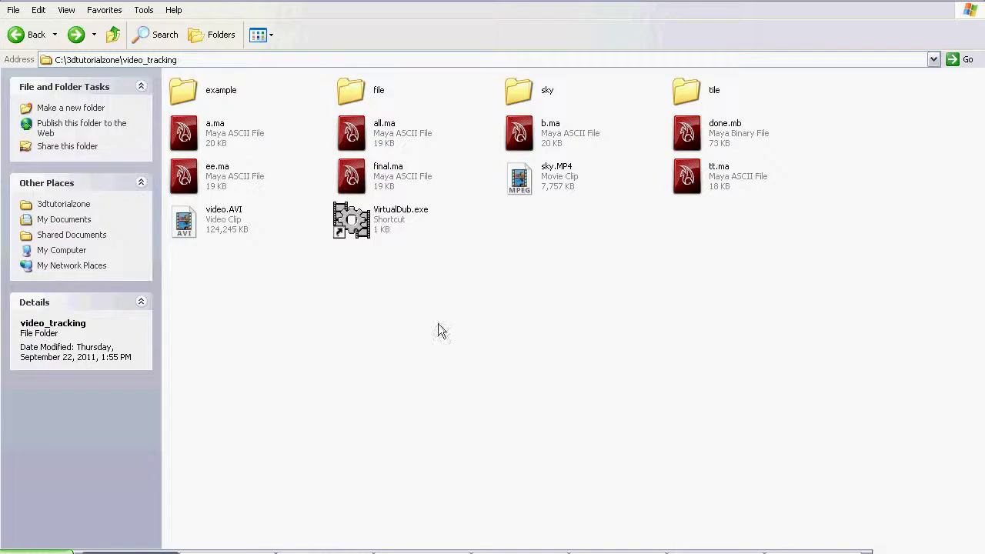
# Launch VirtualDub from its shortcut in the video_tracking folder and load the video.AVI clip
pyautogui.click(371, 241)
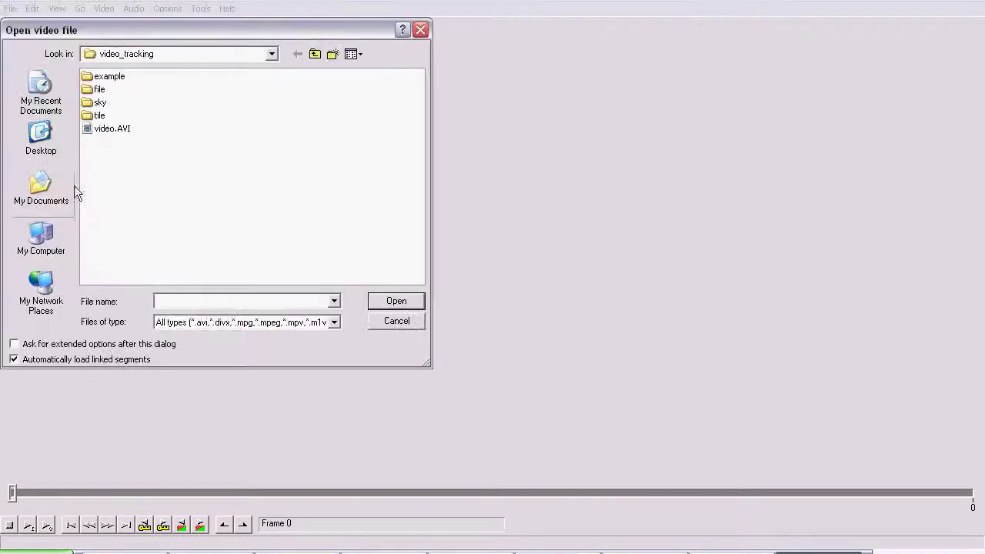
pyautogui.click(107, 128)
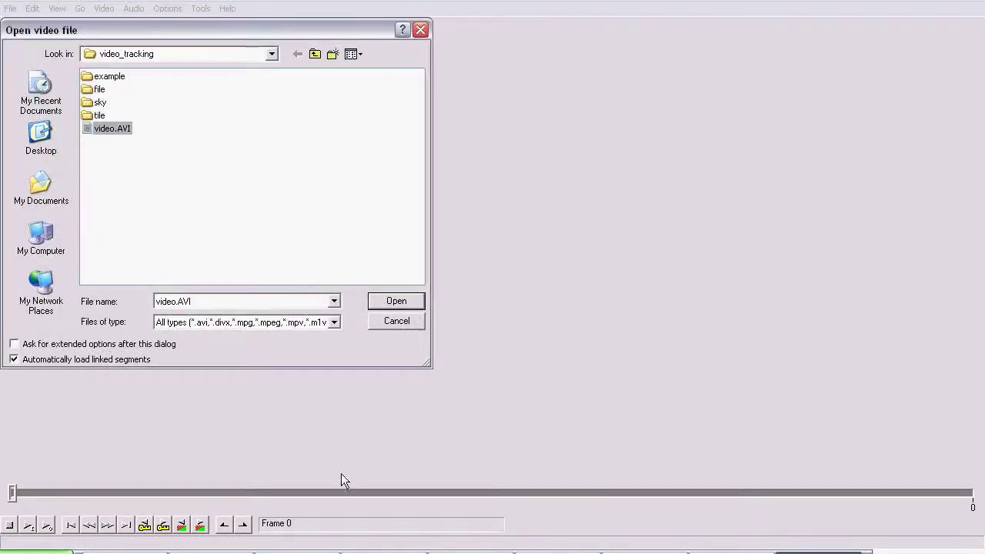
pyautogui.click(394, 301)
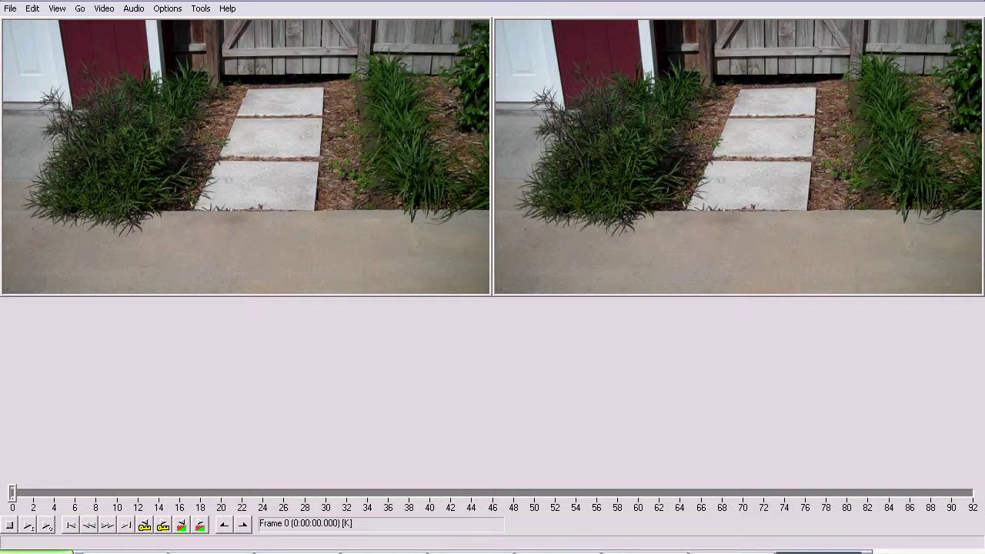
# Play the clip as input and output previews, and rewind it to the first frame
pyautogui.click(28, 525)
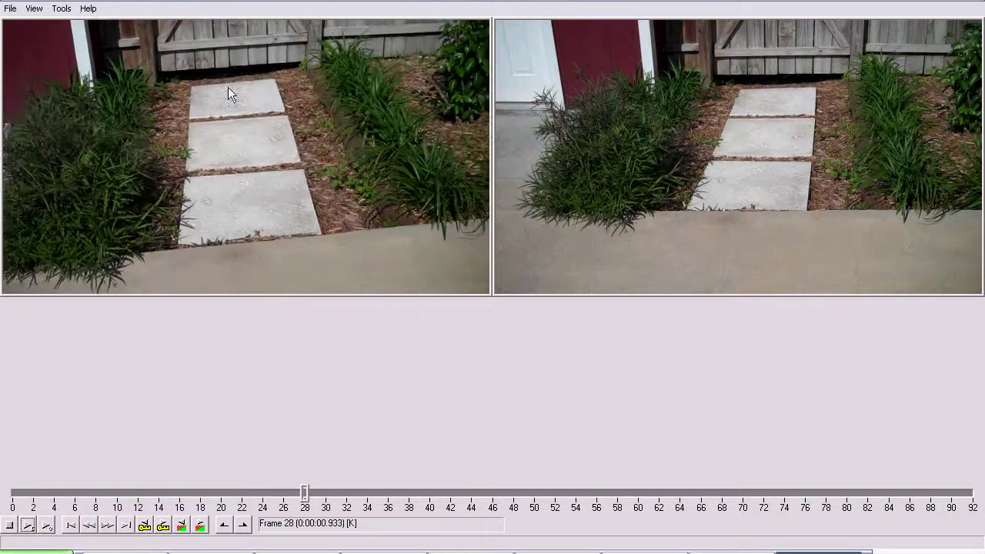
pyautogui.click(10, 526)
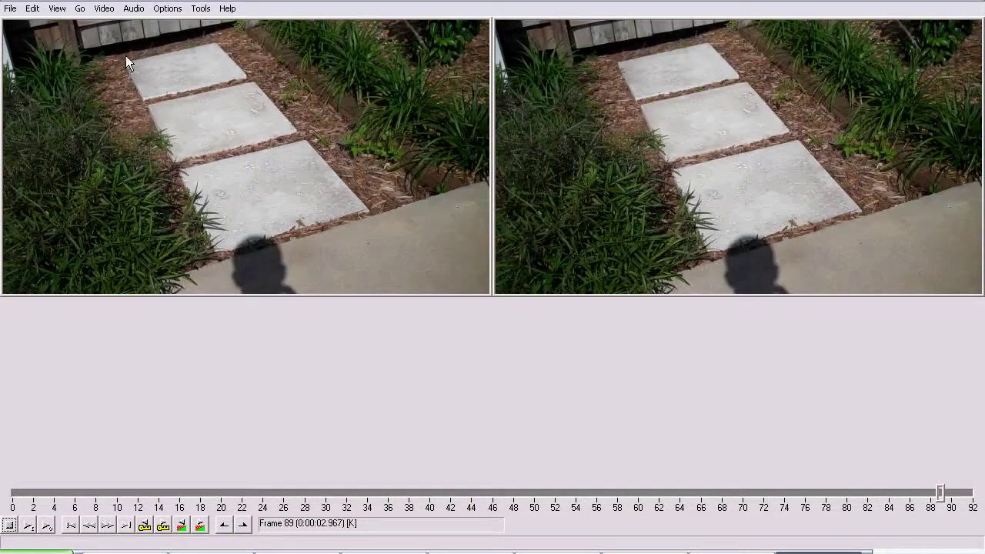
pyautogui.click(47, 526)
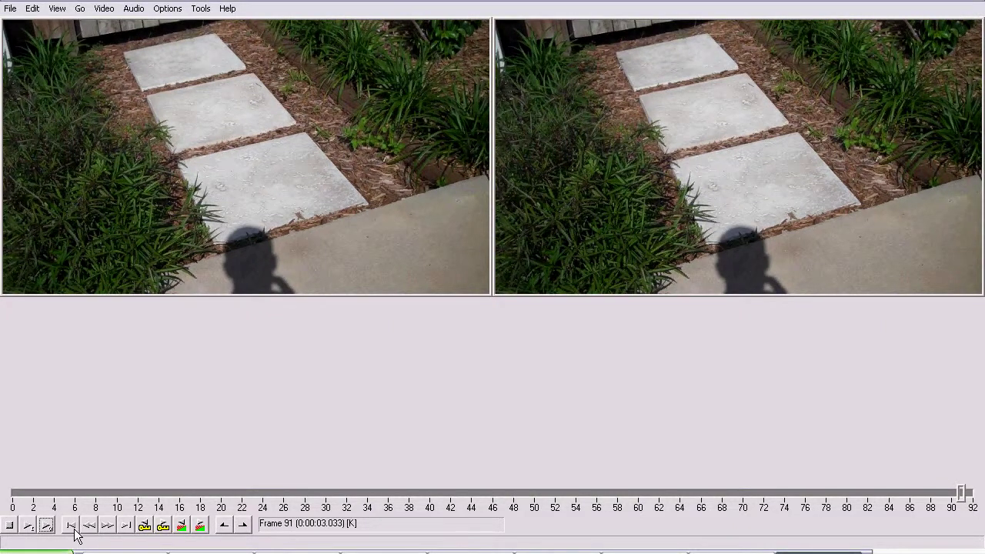
pyautogui.click(70, 526)
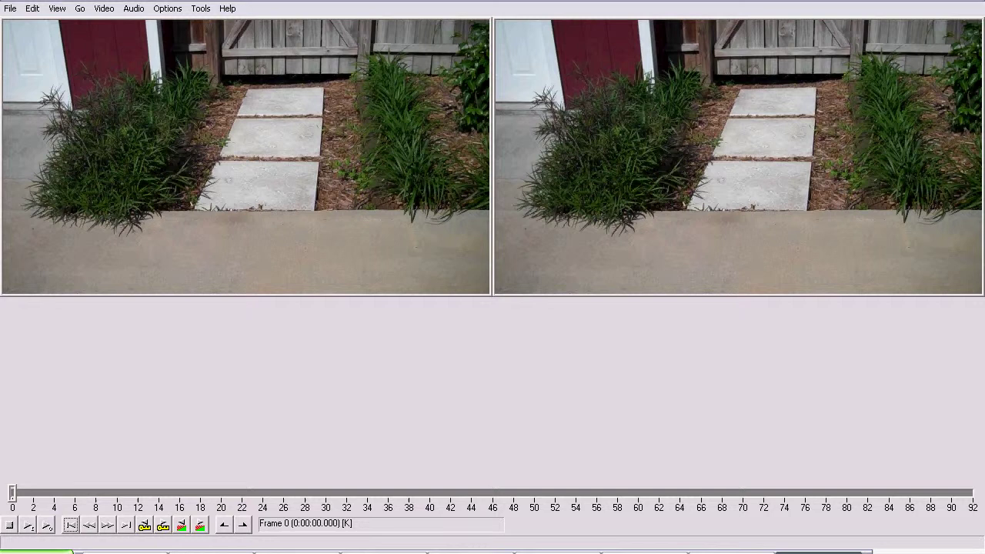
pyautogui.click(46, 526)
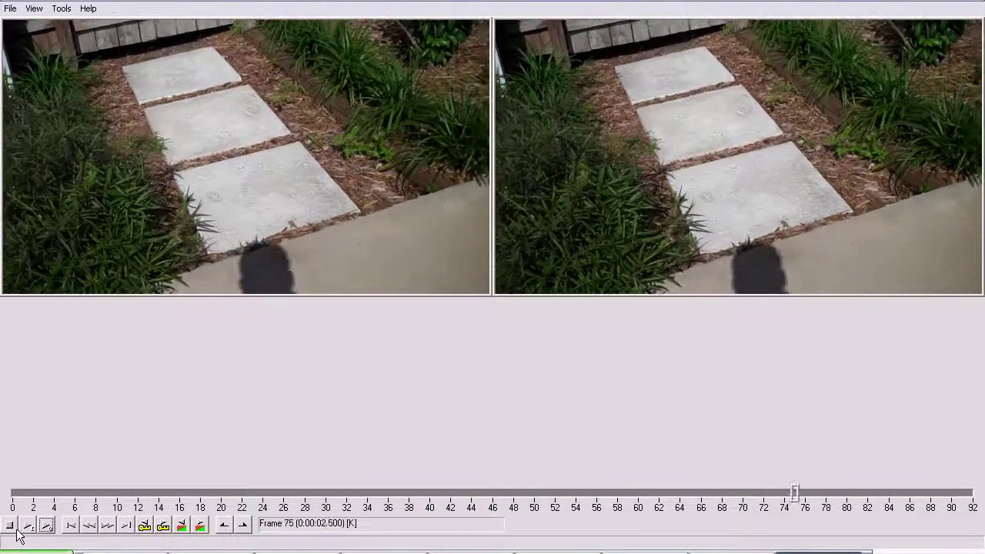
pyautogui.click(71, 527)
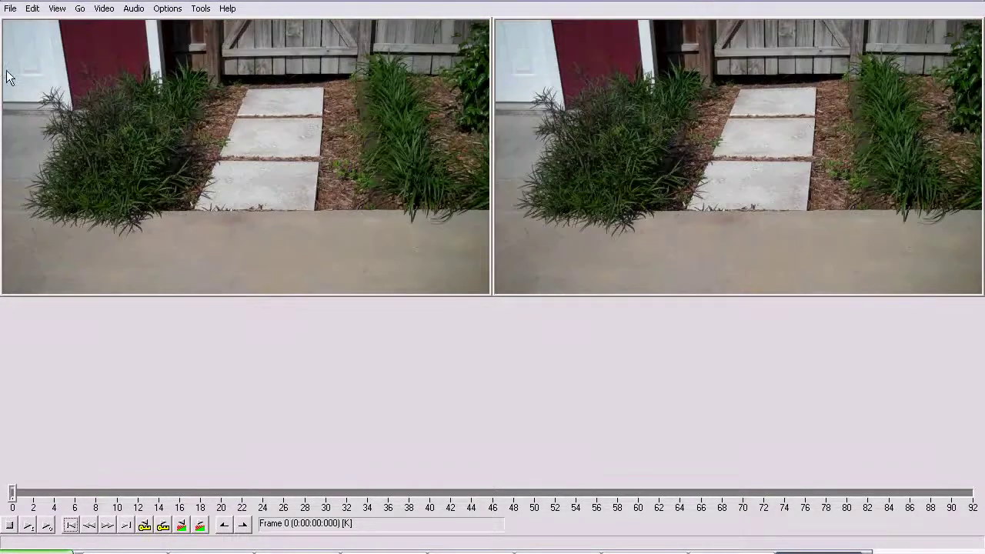
pyautogui.click(32, 9)
pyautogui.click(11, 9)
pyautogui.moveTo(54, 175)
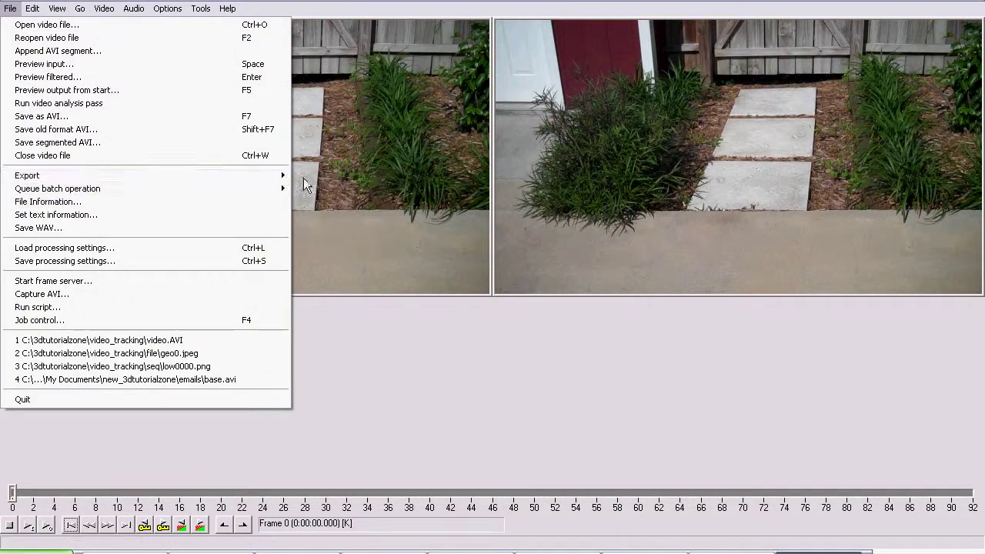
pyautogui.moveTo(285, 178)
pyautogui.click(323, 178)
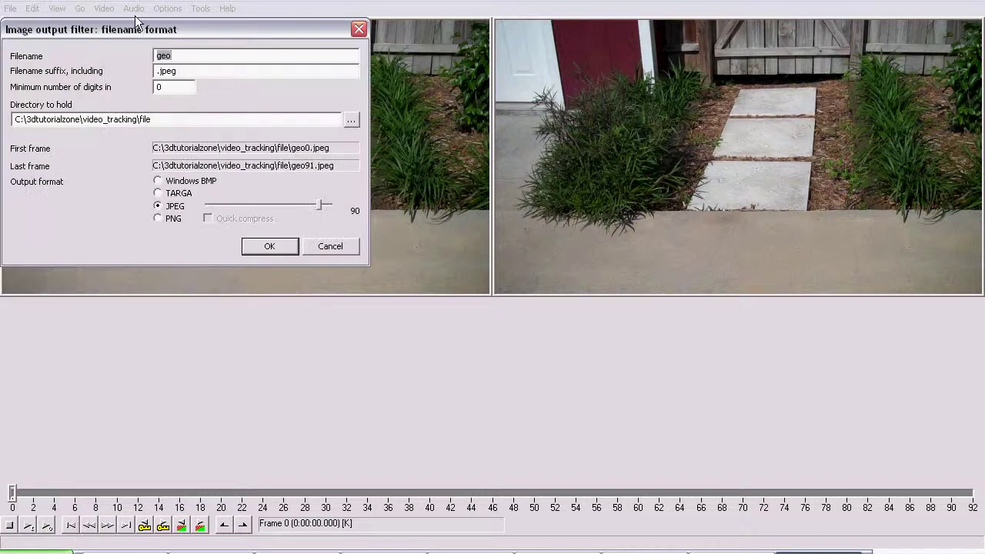
pyautogui.moveTo(131, 31); pyautogui.dragTo(291, 68)
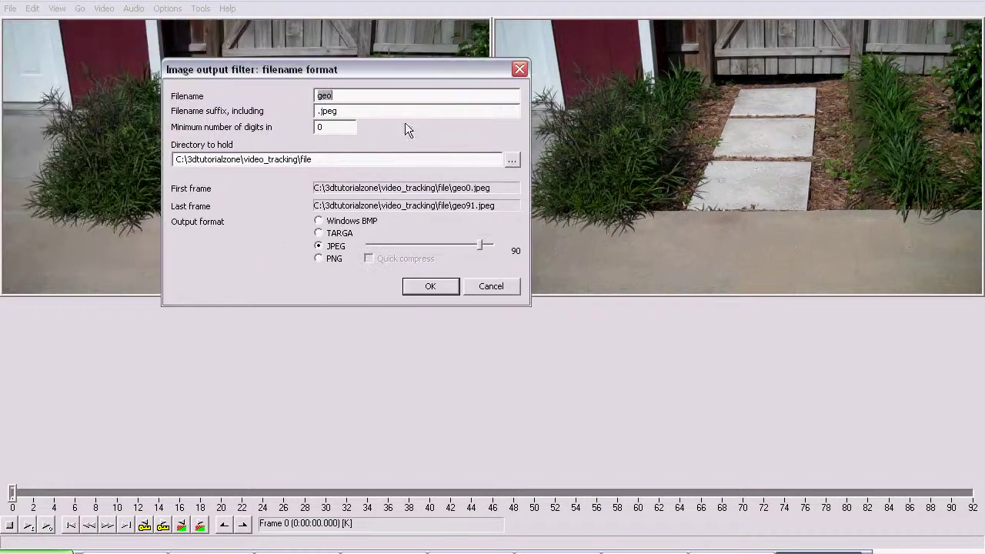
pyautogui.click(489, 287)
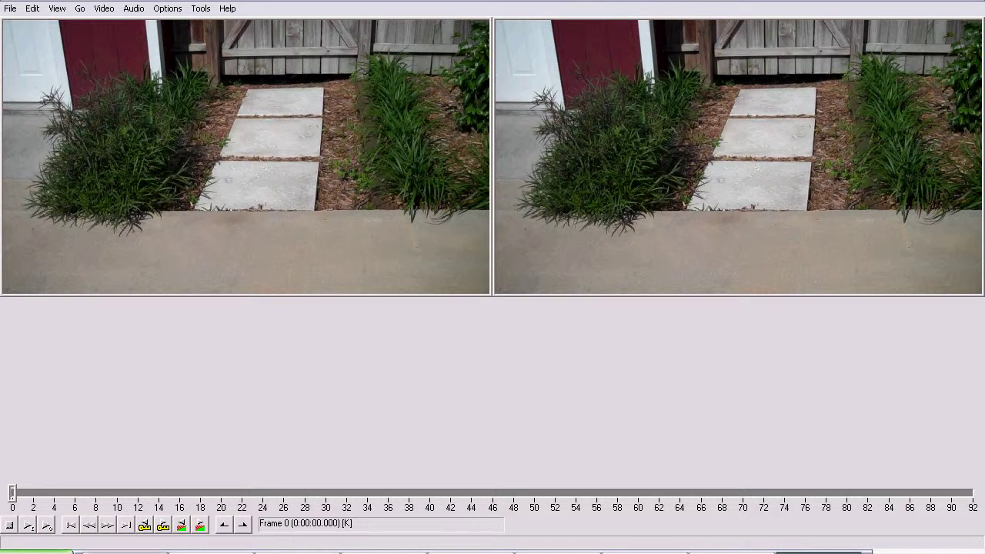
# Examine the frame dimensions, frame rate and compression in the summary properties of video.AVI in the video_tracking folder
pyautogui.click(204, 551)
pyautogui.rightClick(379, 225)
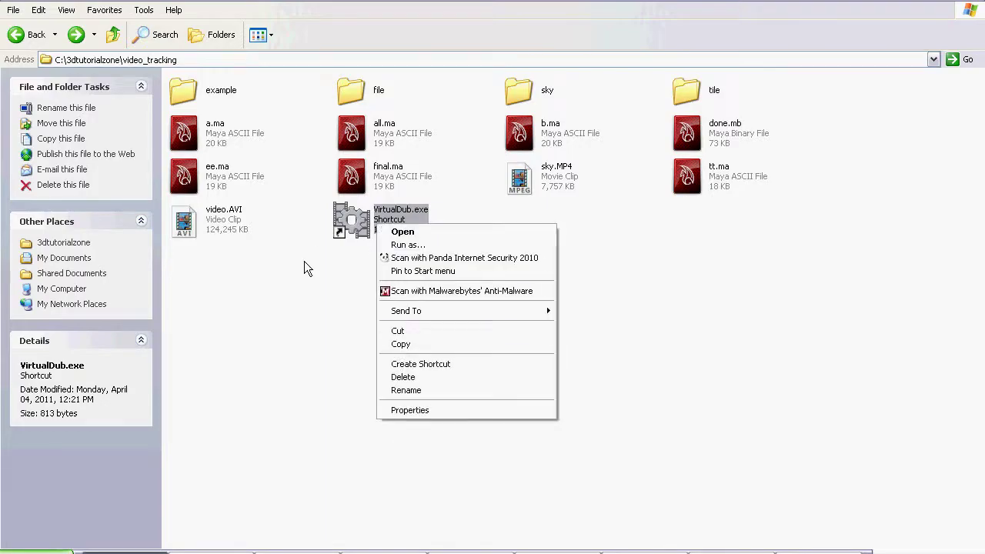
pyautogui.rightClick(225, 212)
pyautogui.click(299, 394)
pyautogui.click(307, 194)
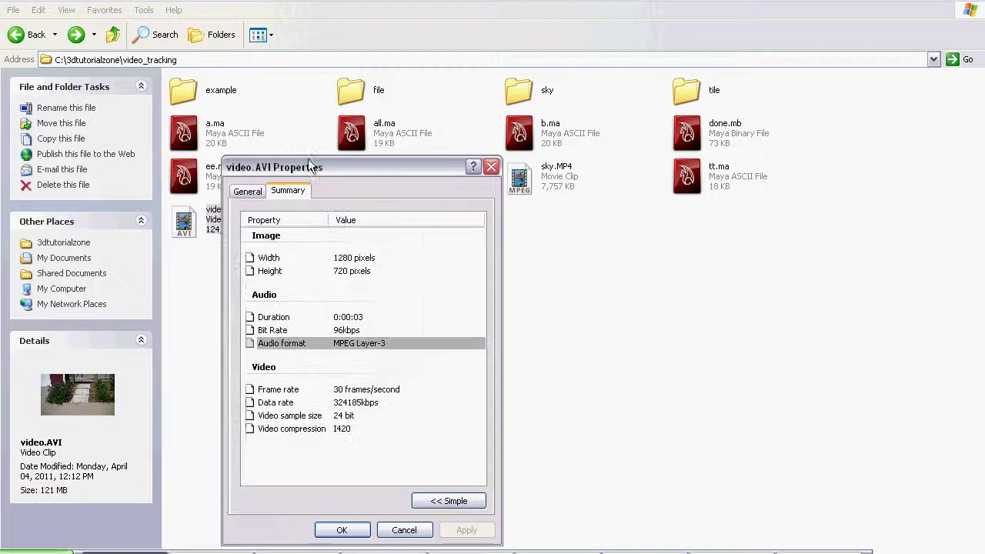
pyautogui.moveTo(309, 161); pyautogui.dragTo(332, 114)
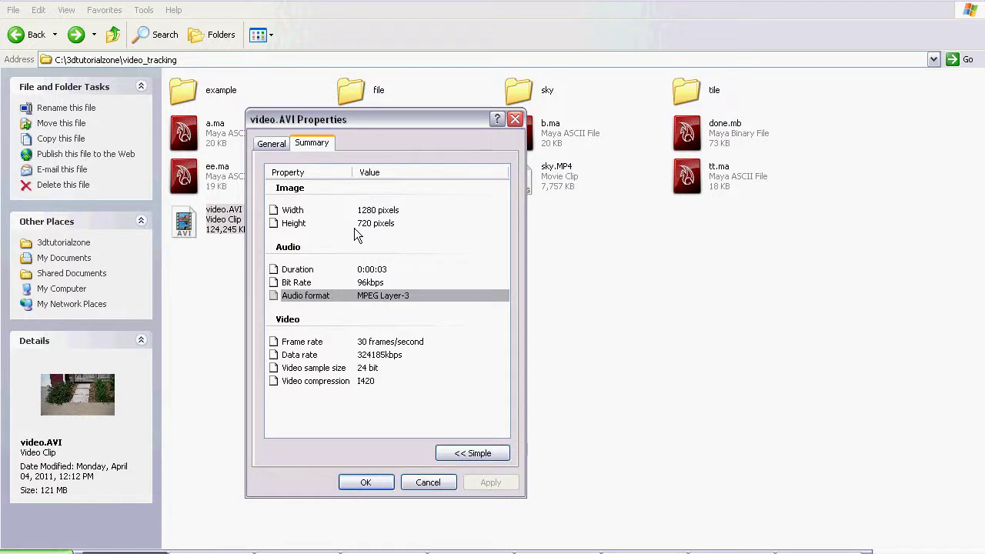
pyautogui.moveTo(356, 122); pyautogui.dragTo(348, 77)
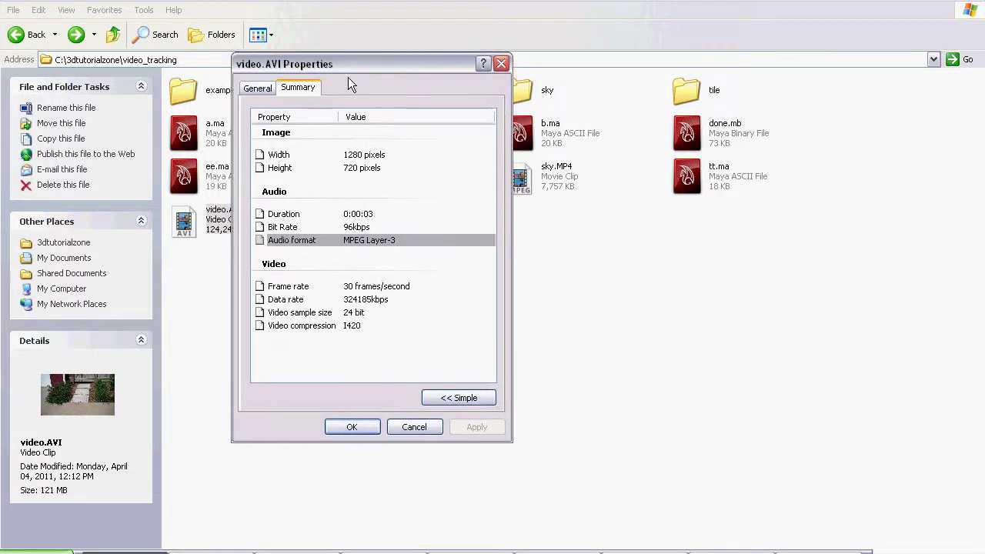
pyautogui.click(383, 288)
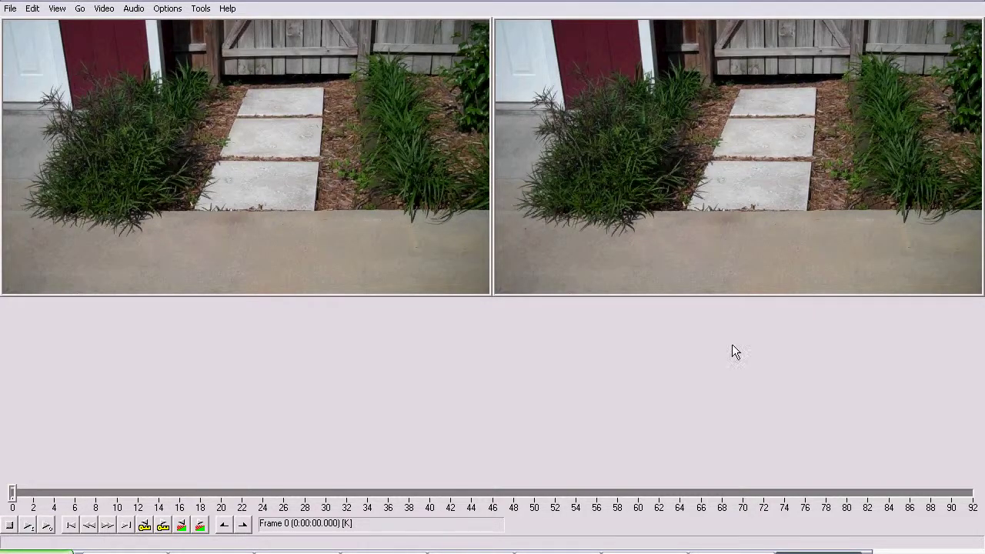
# Add the internal 2:1 reduction (high quality) filter to the video in VirtualDub to halve the frame size
pyautogui.click(104, 9)
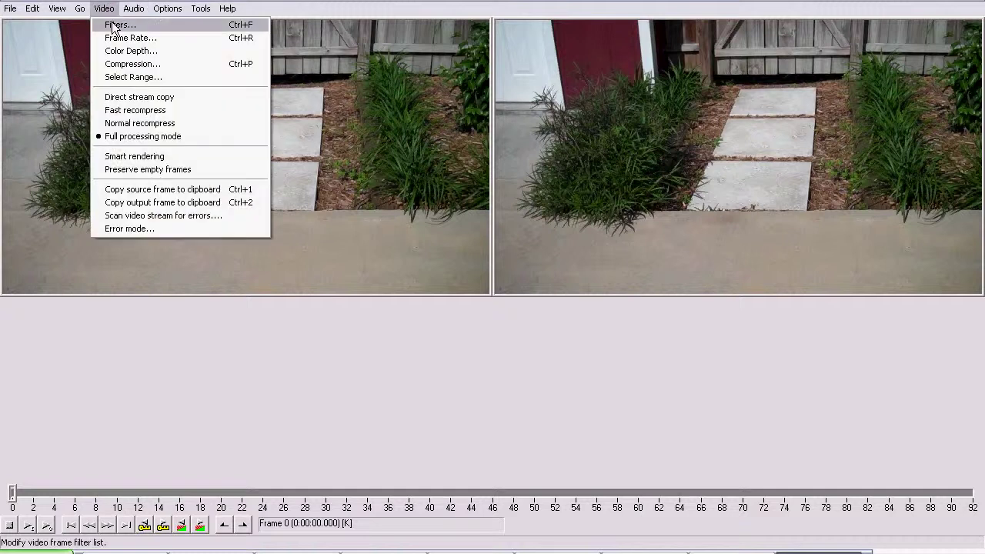
pyautogui.click(113, 25)
pyautogui.click(360, 106)
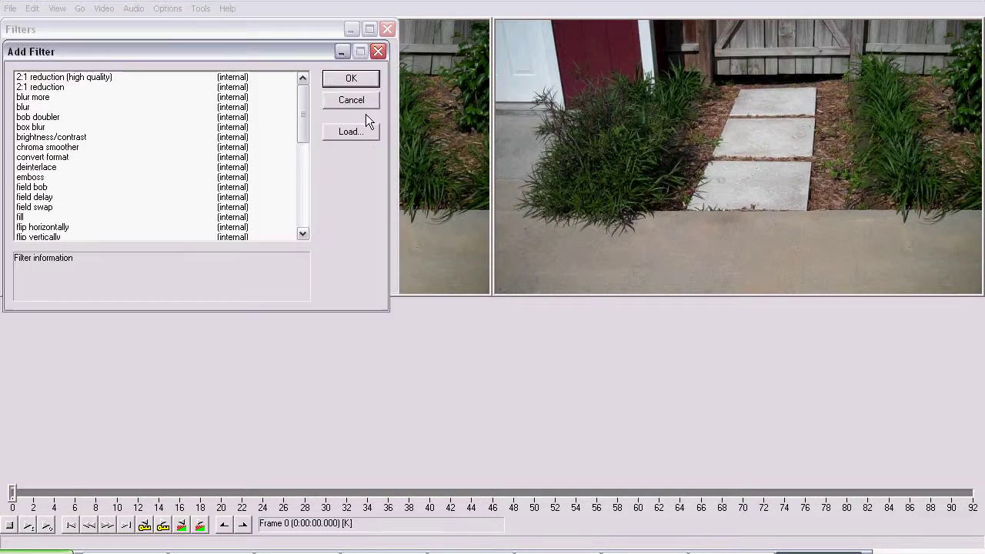
pyautogui.click(47, 78)
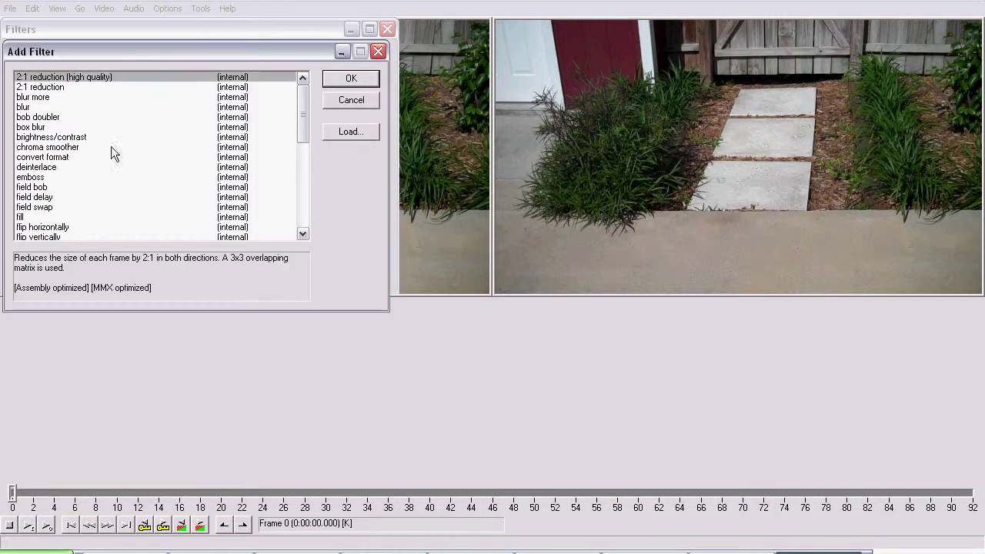
pyautogui.moveTo(144, 55); pyautogui.dragTo(170, 67)
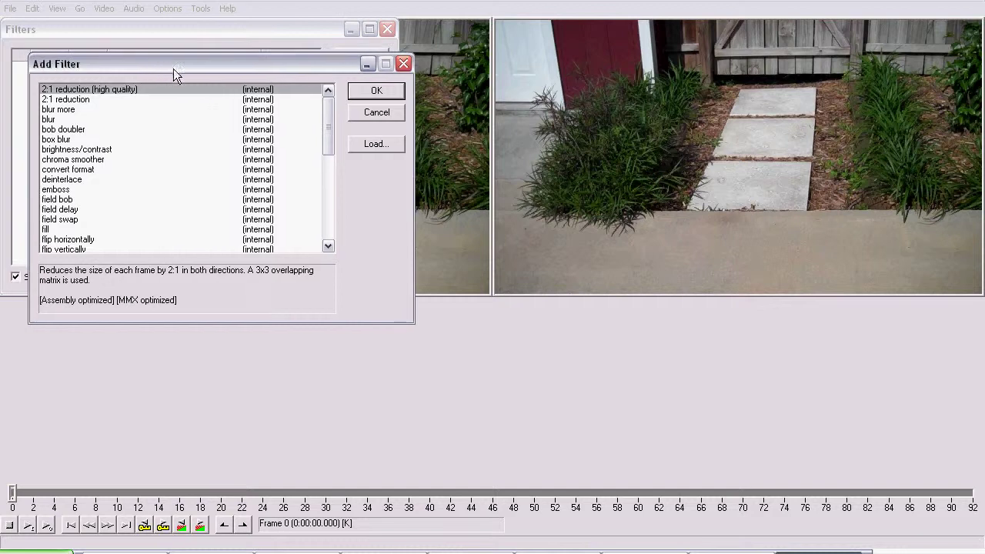
pyautogui.click(371, 94)
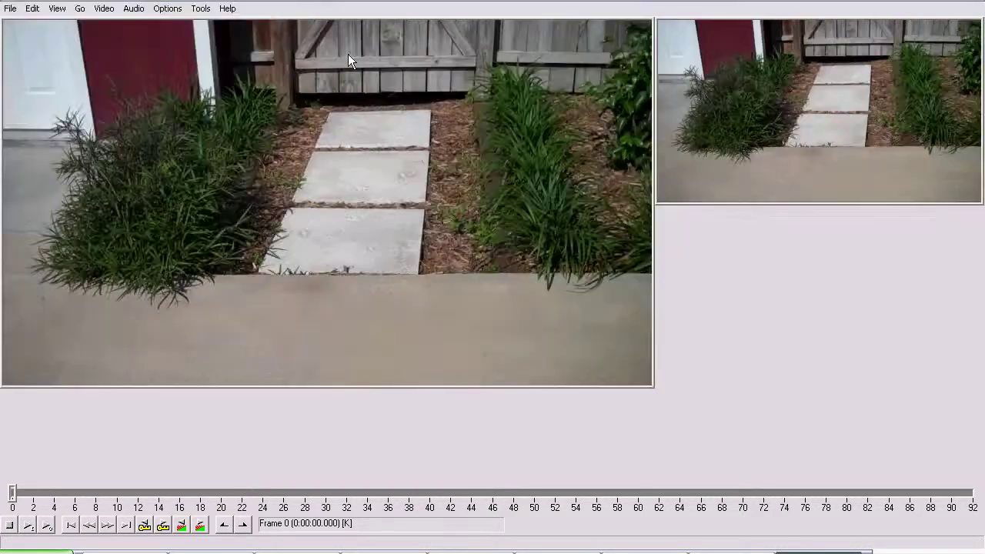
pyautogui.click(351, 56)
# Start an image sequence export of the filtered video and set its base filename to seq
pyautogui.click(11, 11)
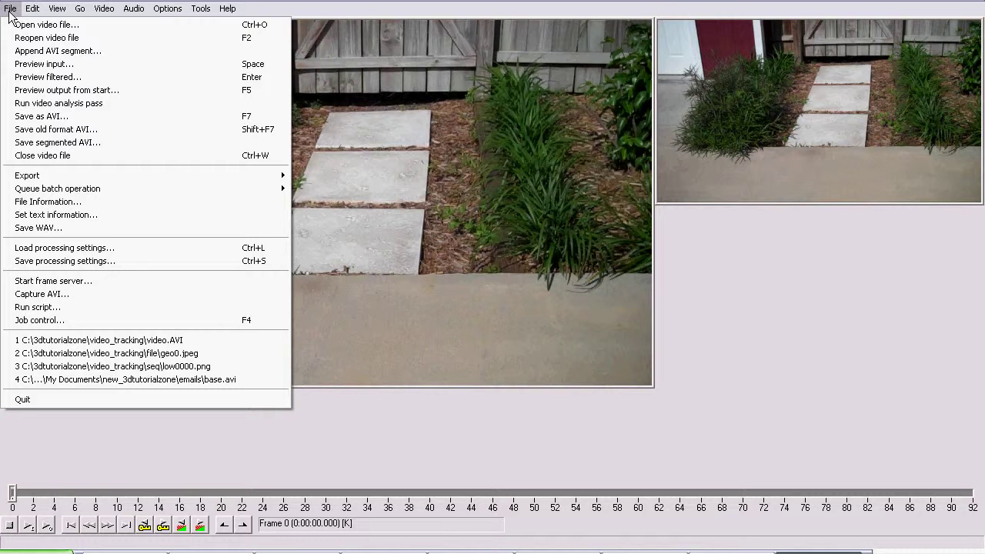
pyautogui.moveTo(120, 183)
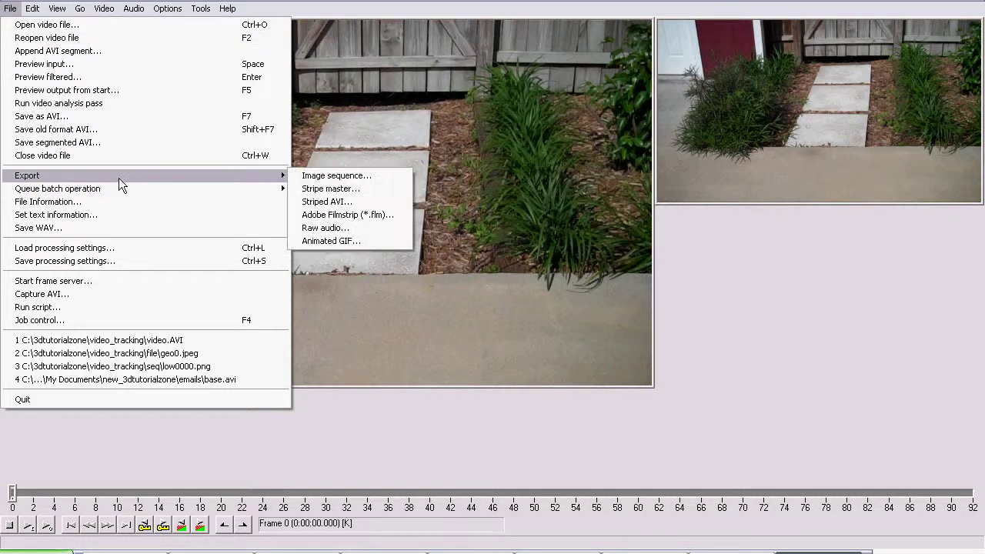
pyautogui.click(313, 178)
pyautogui.moveTo(175, 37); pyautogui.dragTo(420, 129)
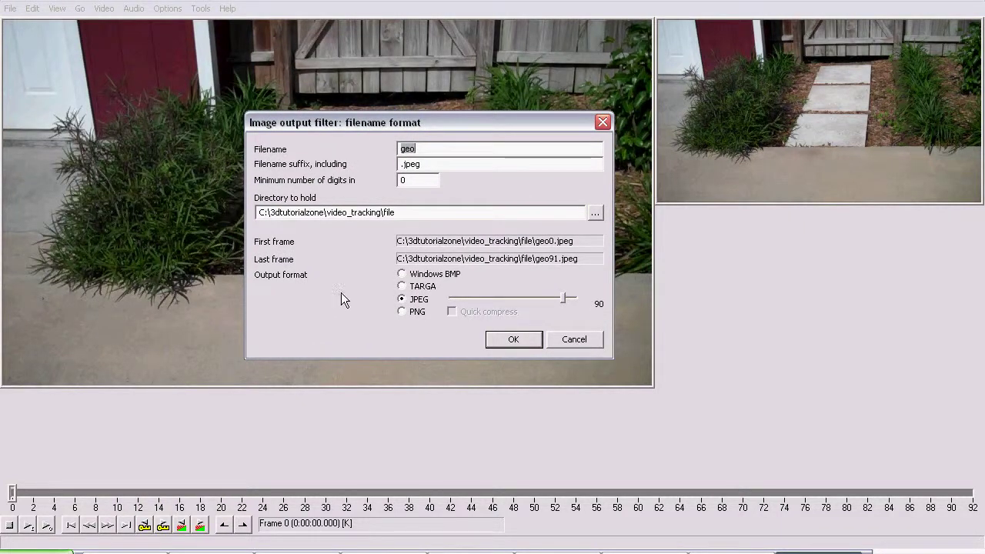
pyautogui.write('seq')
pyautogui.click(431, 165)
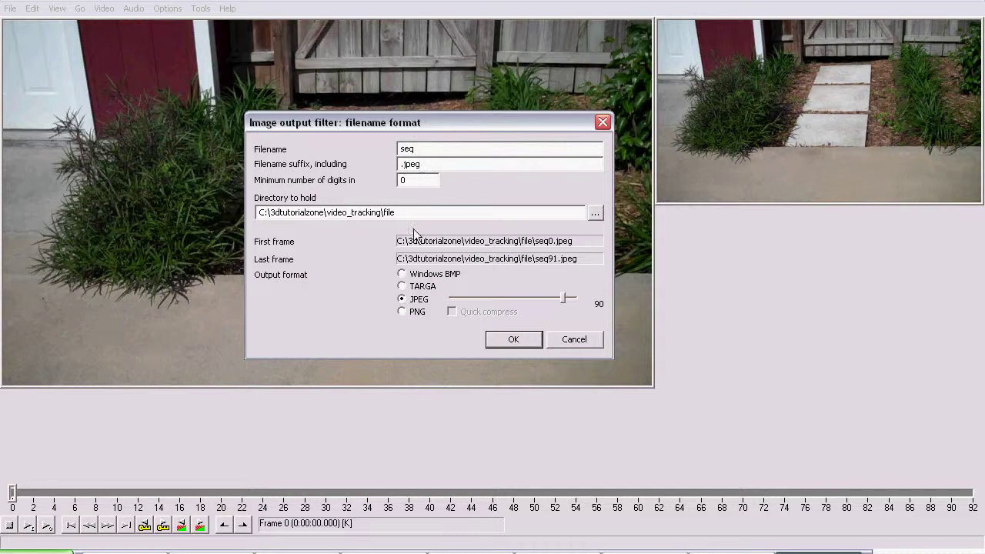
# Try the JPEG, PNG and Windows BMP output formats for the image sequence, and settle on TARGA
pyautogui.click(416, 287)
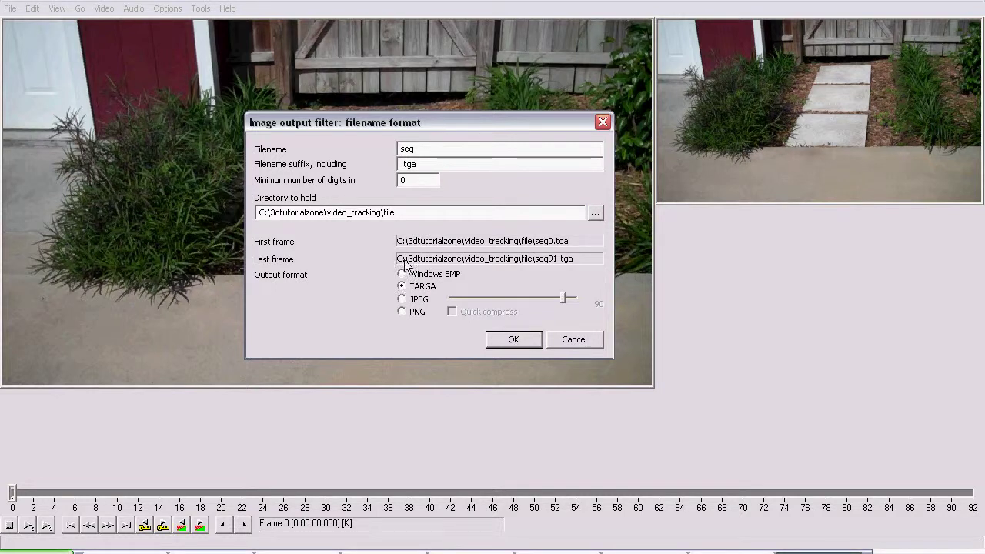
pyautogui.click(401, 299)
pyautogui.moveTo(360, 123); pyautogui.dragTo(348, 107)
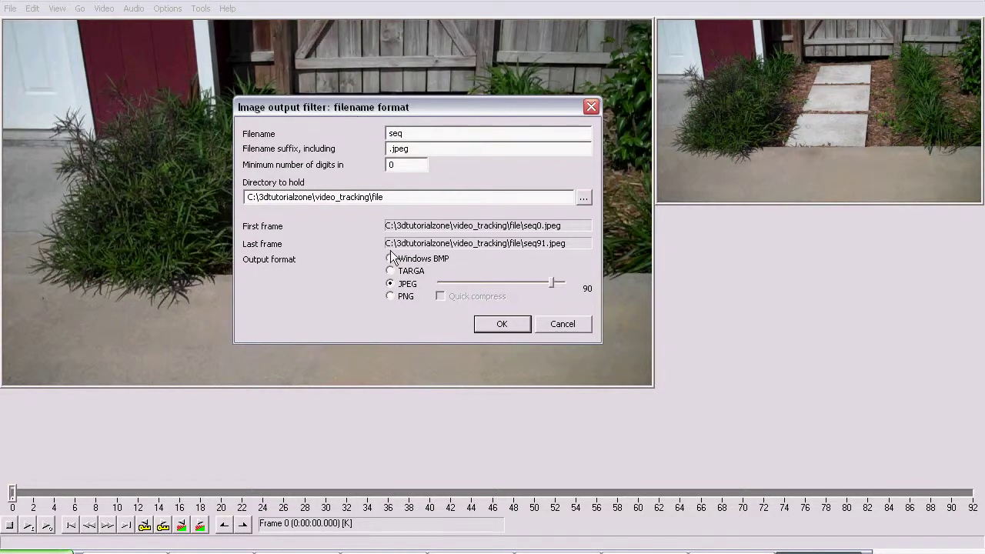
pyautogui.click(390, 298)
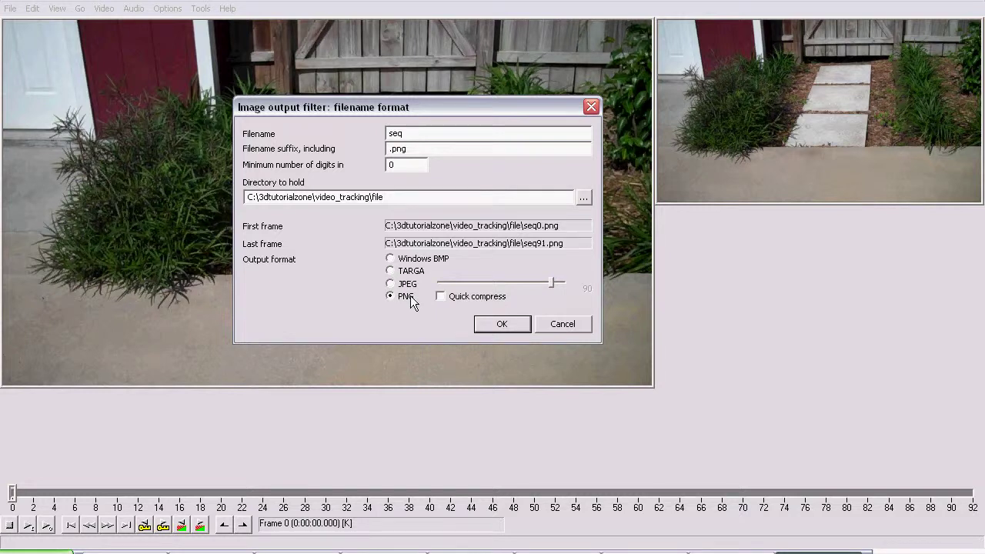
pyautogui.click(390, 271)
pyautogui.click(420, 259)
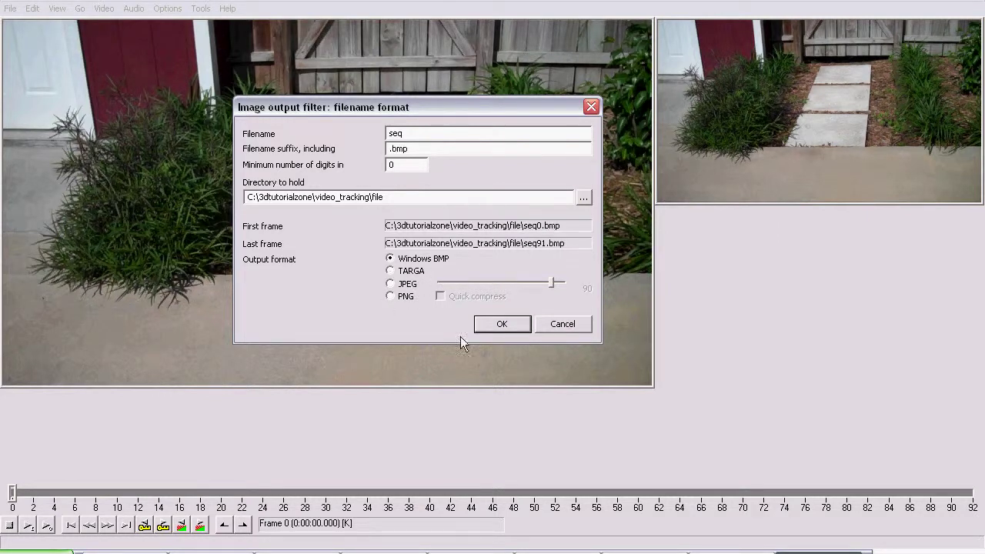
pyautogui.click(403, 274)
# Try a minimum of 3 digits for the sequence's frame numbers, and set it back to 0
pyautogui.doubleClick(396, 134)
pyautogui.press('Tab')
pyautogui.click(390, 166)
pyautogui.doubleClick(391, 164)
pyautogui.write('3')
pyautogui.doubleClick(395, 165)
pyautogui.write('0')
# Export the TARGA image sequence into the C:\3dtutorialzone\video_tracking\file folder
pyautogui.moveTo(258, 202); pyautogui.dragTo(488, 215)
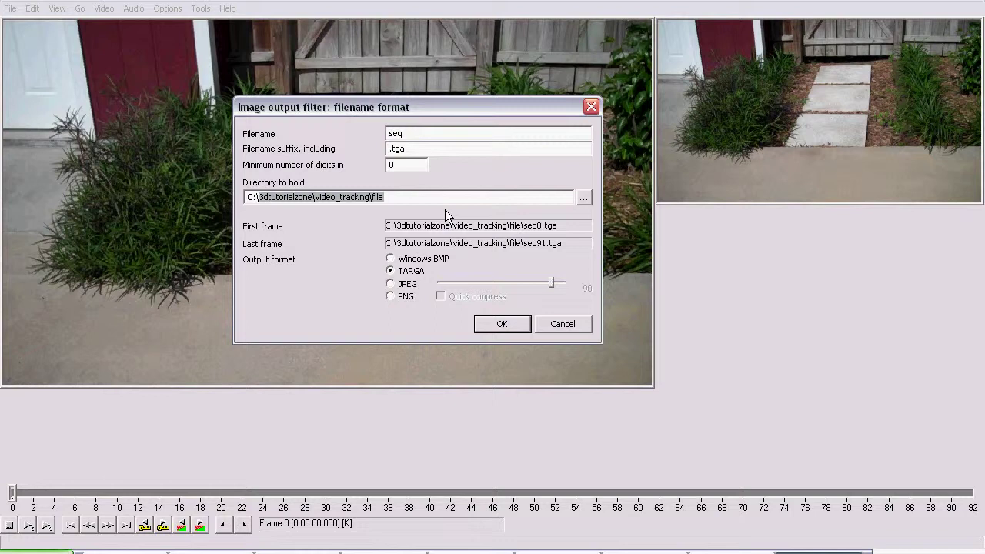
pyautogui.click(408, 198)
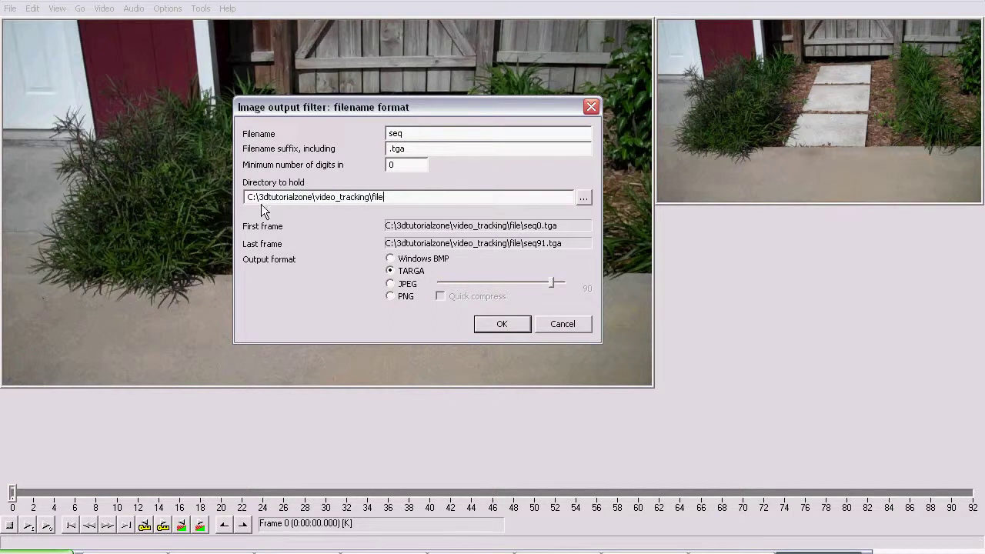
pyautogui.click(500, 324)
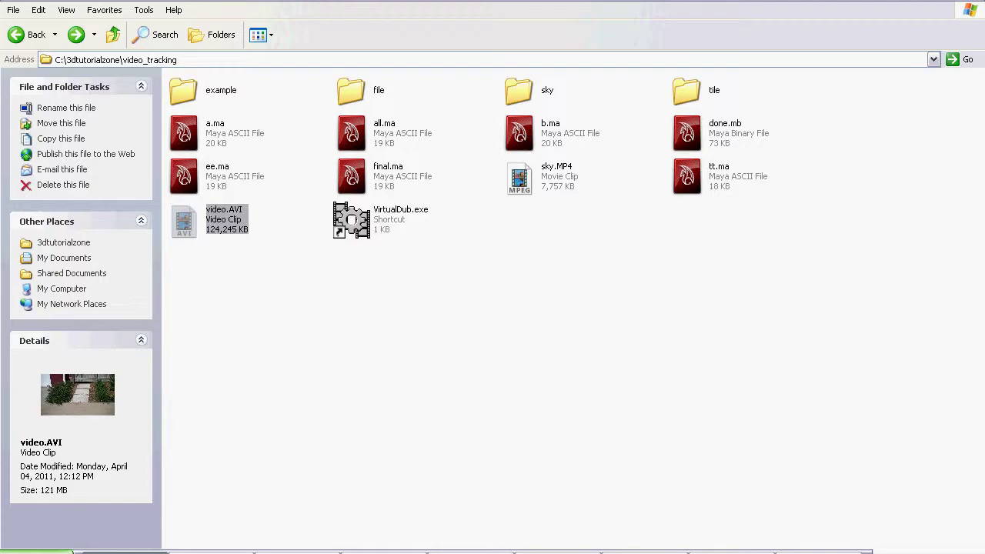
# Look through the exported frames in the file folder, preview seq64.tga in fcheck, and return to the video_tracking folder
pyautogui.doubleClick(355, 87)
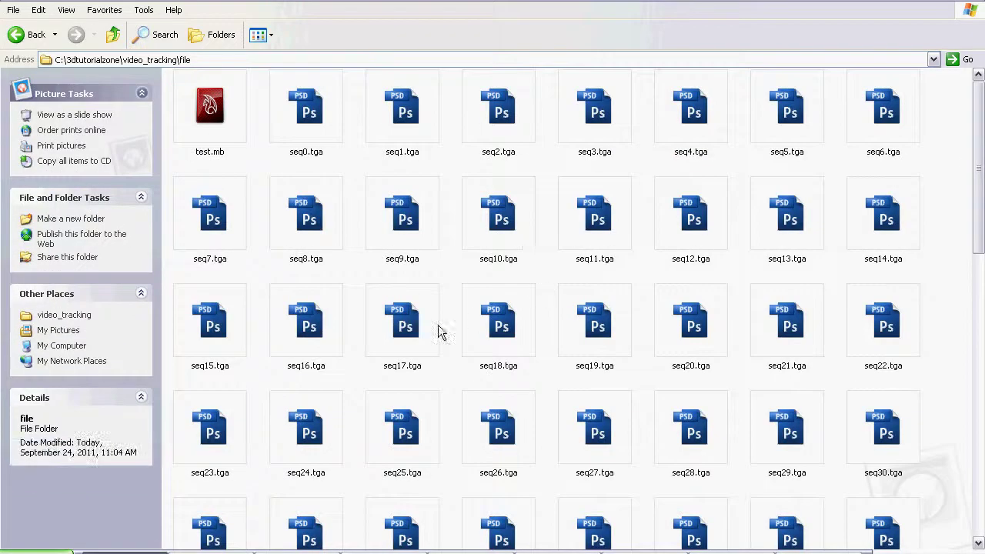
pyautogui.scroll(-10, 301, 282)
pyautogui.click(327, 177)
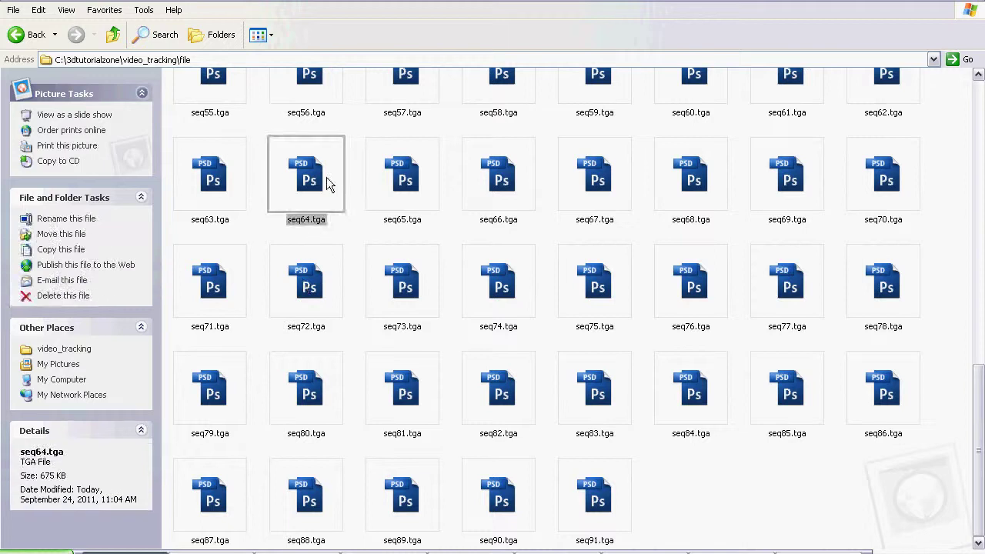
pyautogui.rightClick(326, 177)
pyautogui.moveTo(431, 225)
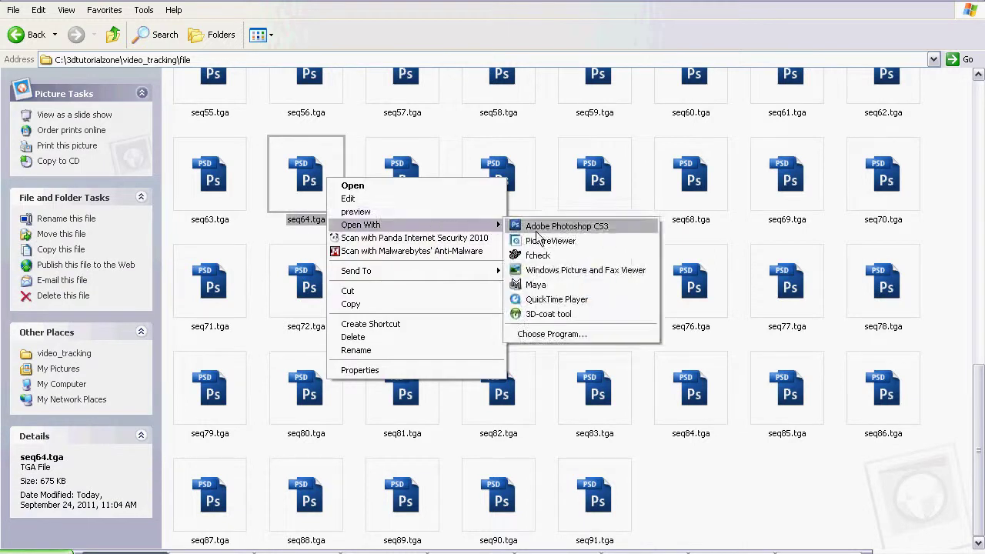
pyautogui.click(538, 255)
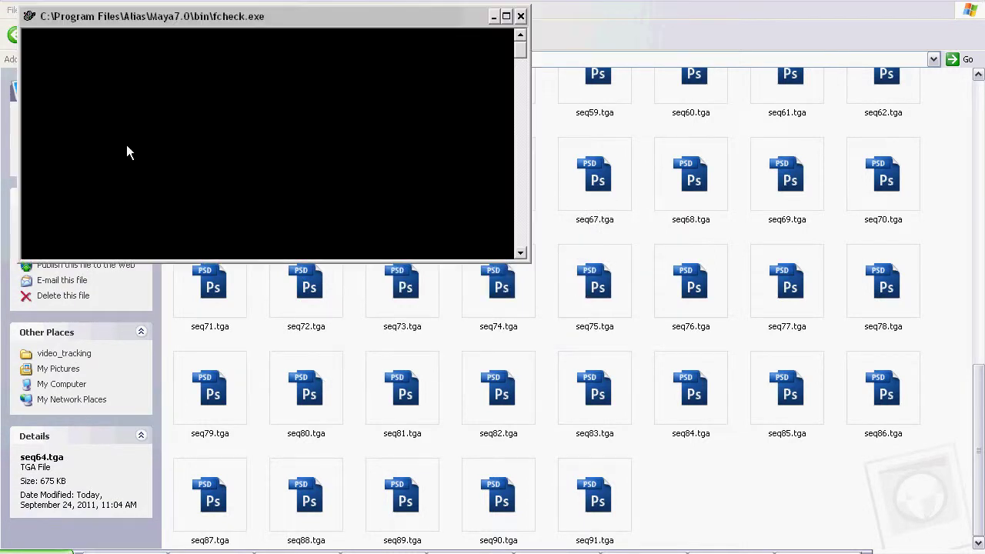
pyautogui.moveTo(414, 105)
pyautogui.mouseDown()
pyautogui.moveTo(450, 53)
pyautogui.moveTo(417, 102)
pyautogui.mouseUp()
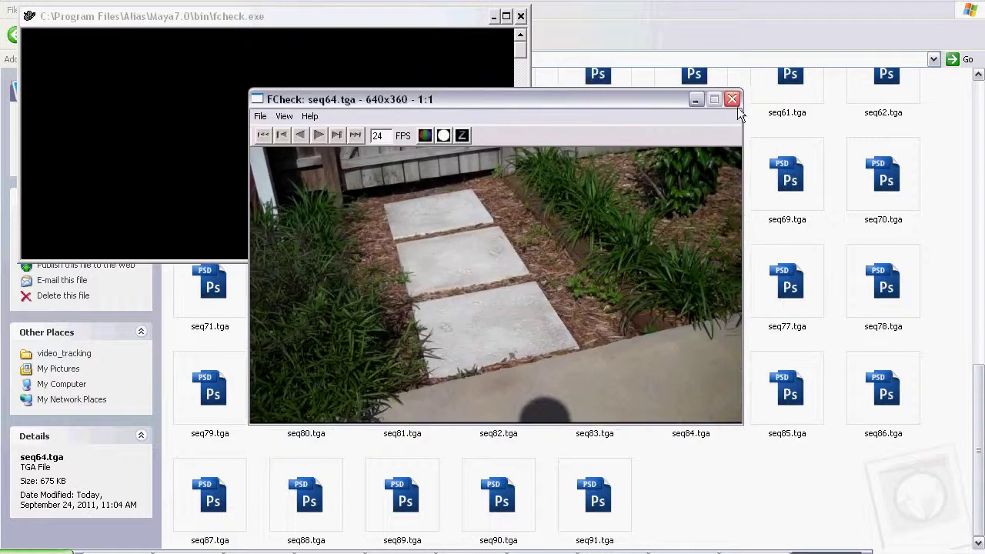
pyautogui.click(734, 100)
pyautogui.scroll(10, 492, 213)
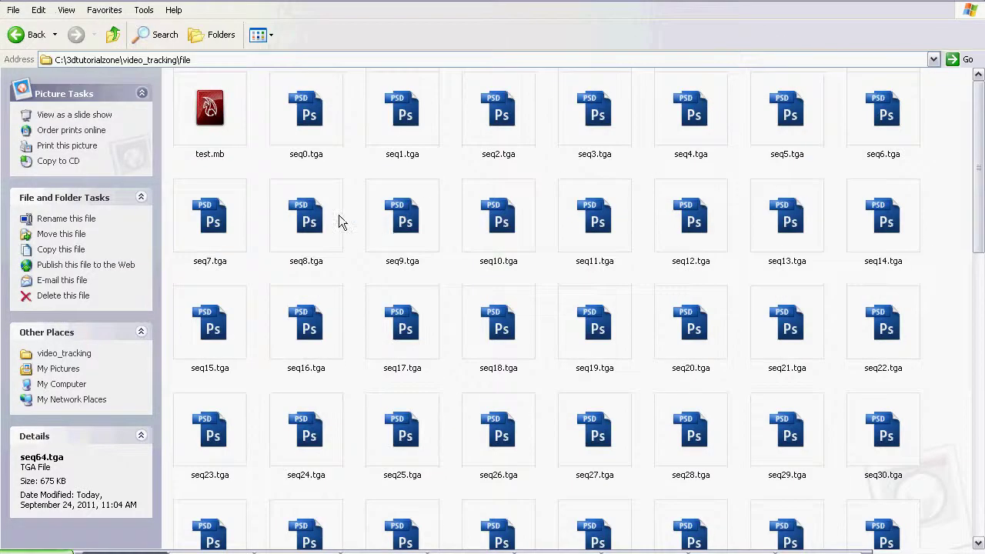
pyautogui.click(31, 34)
# Switch to Maya and create an image plane for the persp camera
pyautogui.click(571, 367)
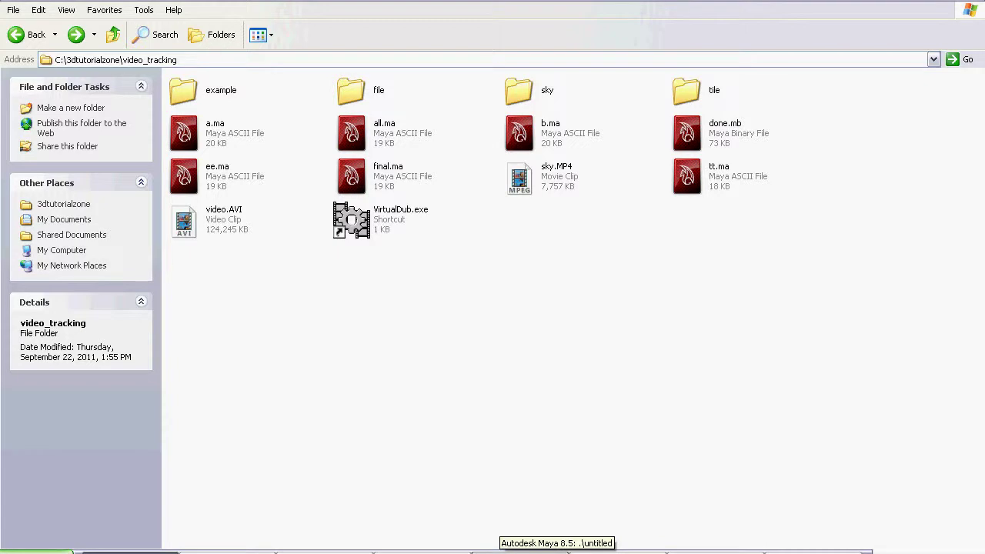
pyautogui.click(531, 551)
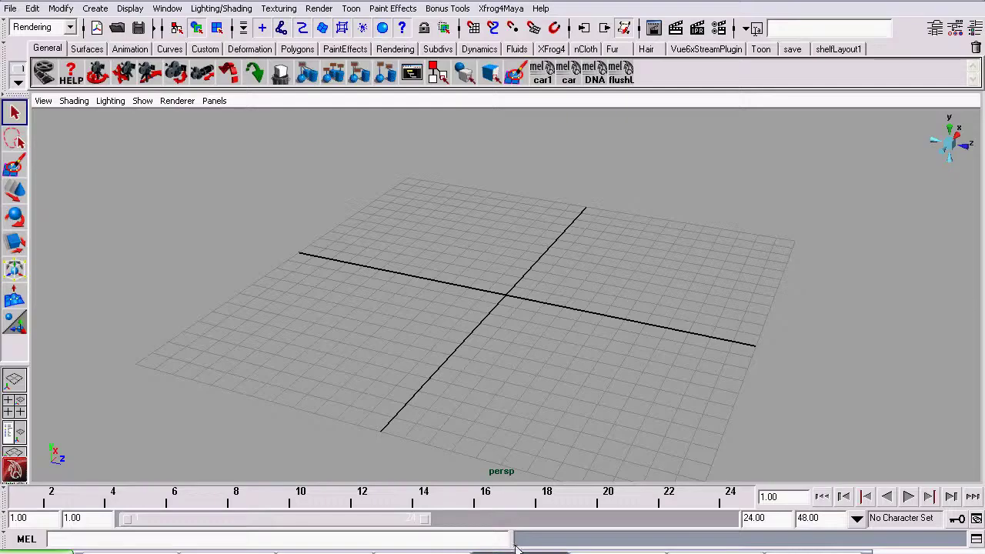
pyautogui.keyDown('alt'); pyautogui.moveTo(491, 331); pyautogui.dragTo(554, 331); pyautogui.keyUp('alt')
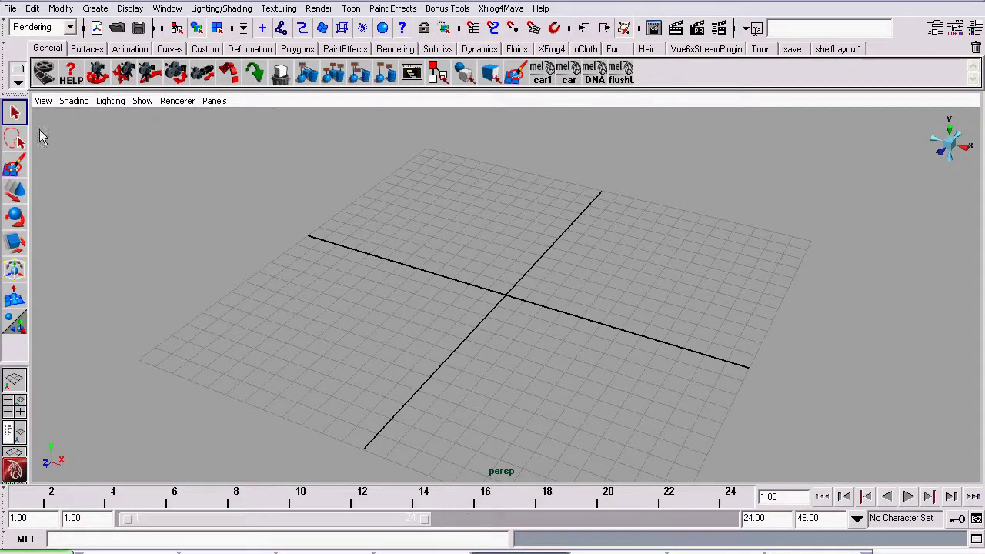
pyautogui.click(48, 102)
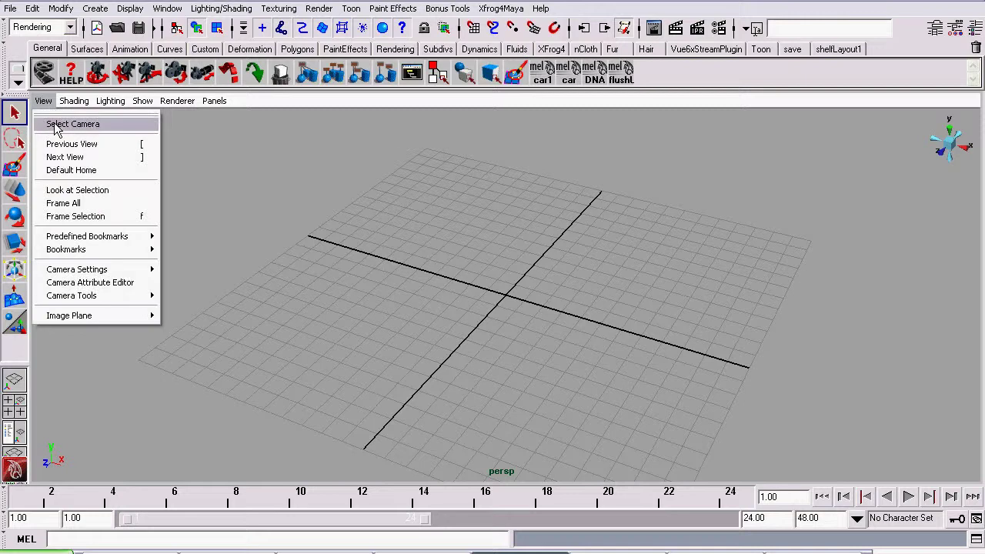
pyautogui.click(58, 125)
pyautogui.click(936, 27)
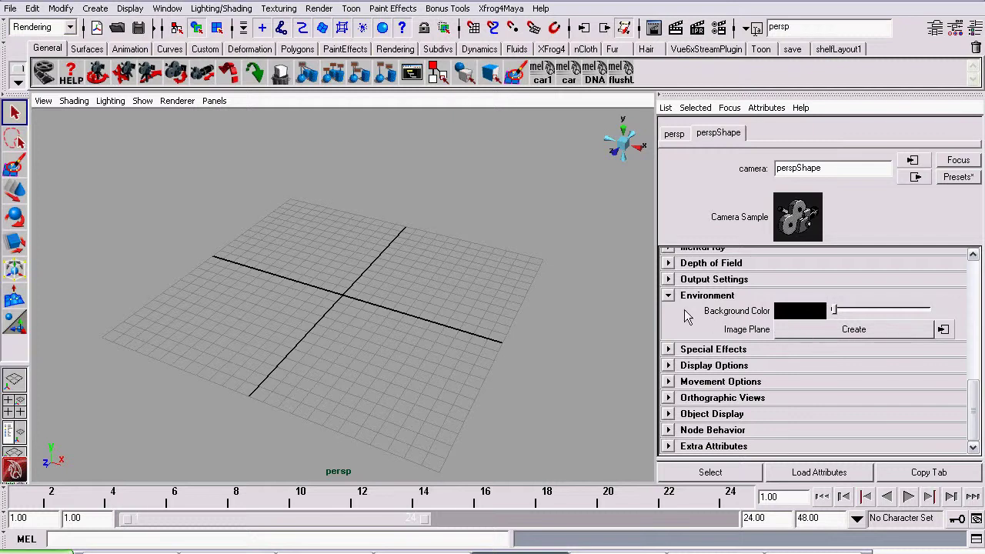
pyautogui.click(816, 324)
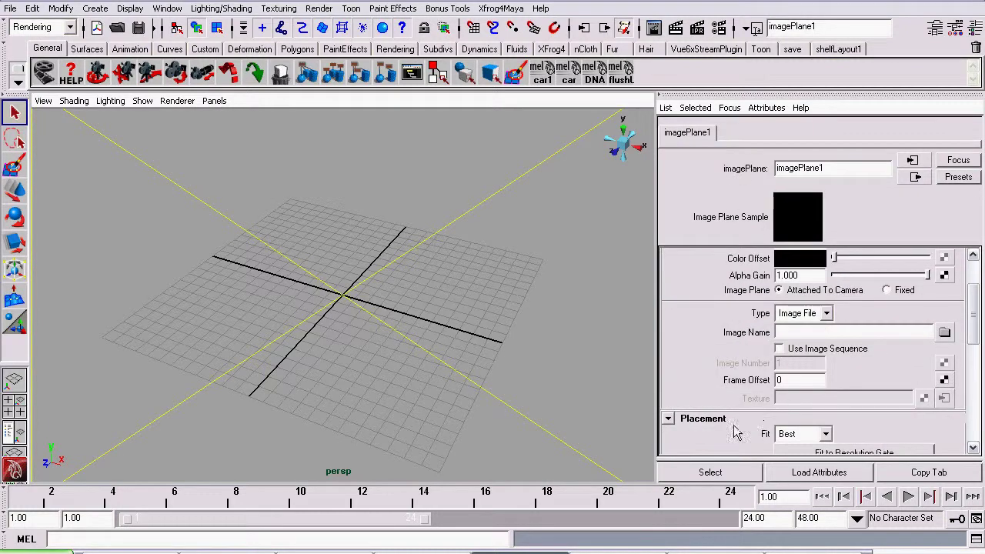
# Load video.AVI from the video_tracking folder as the image plane's image
pyautogui.click(949, 335)
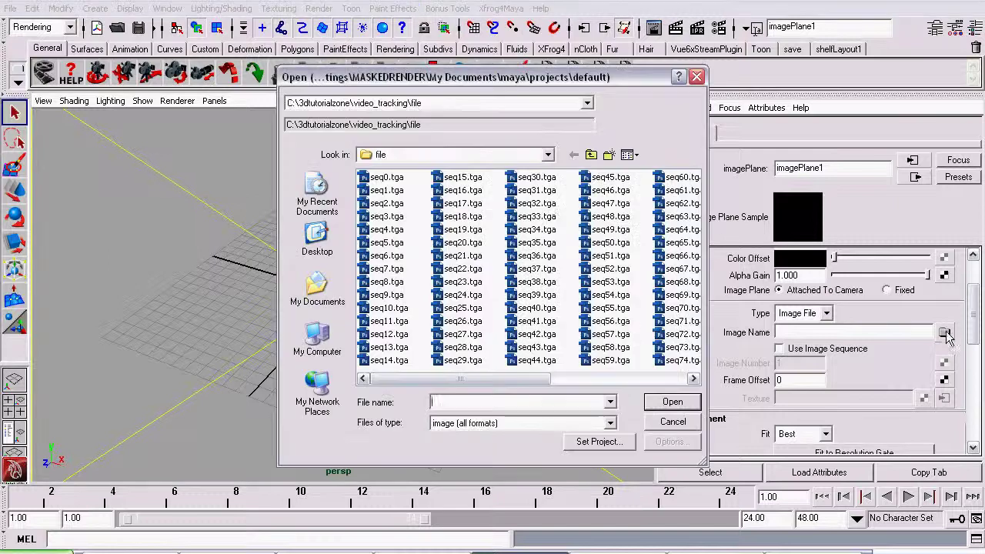
pyautogui.click(591, 155)
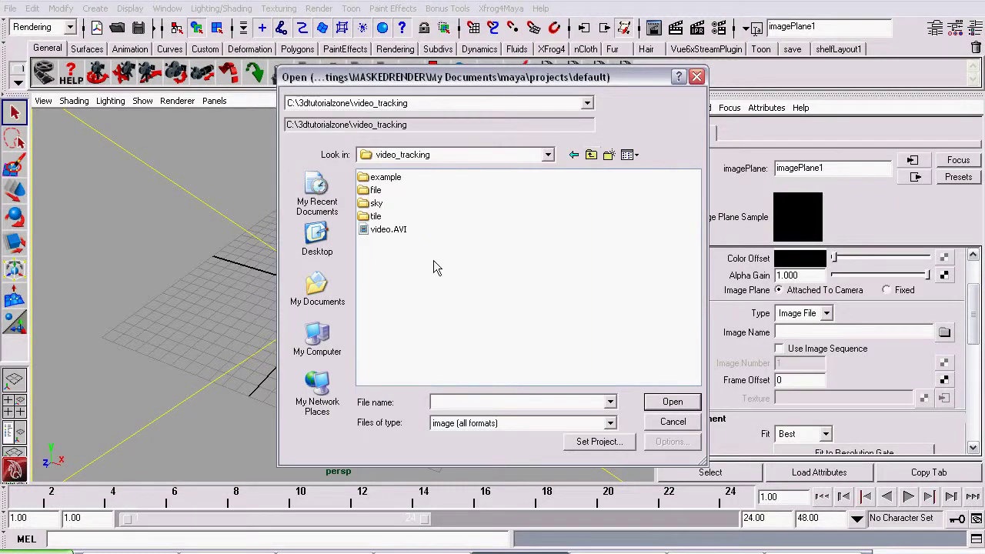
pyautogui.click(389, 230)
pyautogui.click(693, 402)
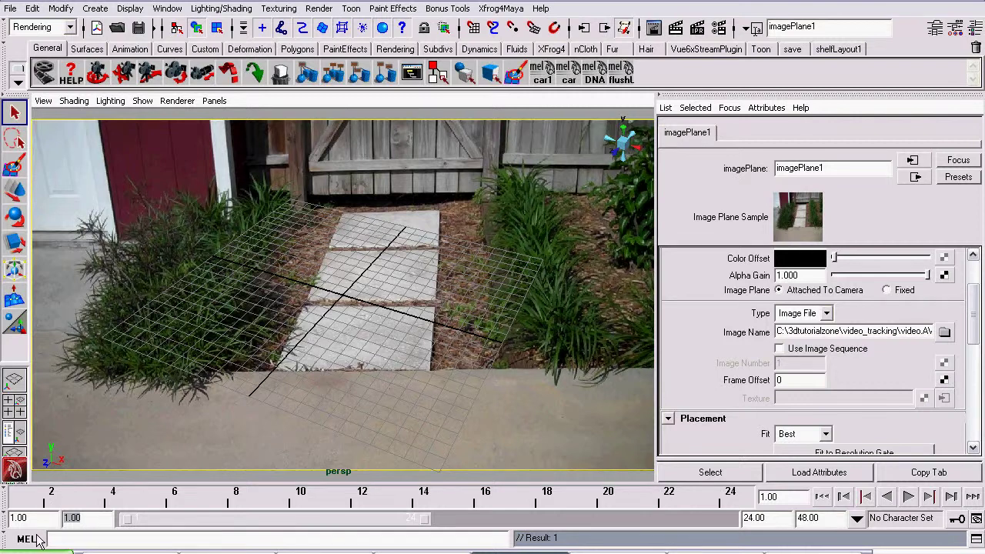
# Set the animation range to frames 0 through 100 and extend the visible timeline to cover all of it
pyautogui.write('0')
pyautogui.press('Return')
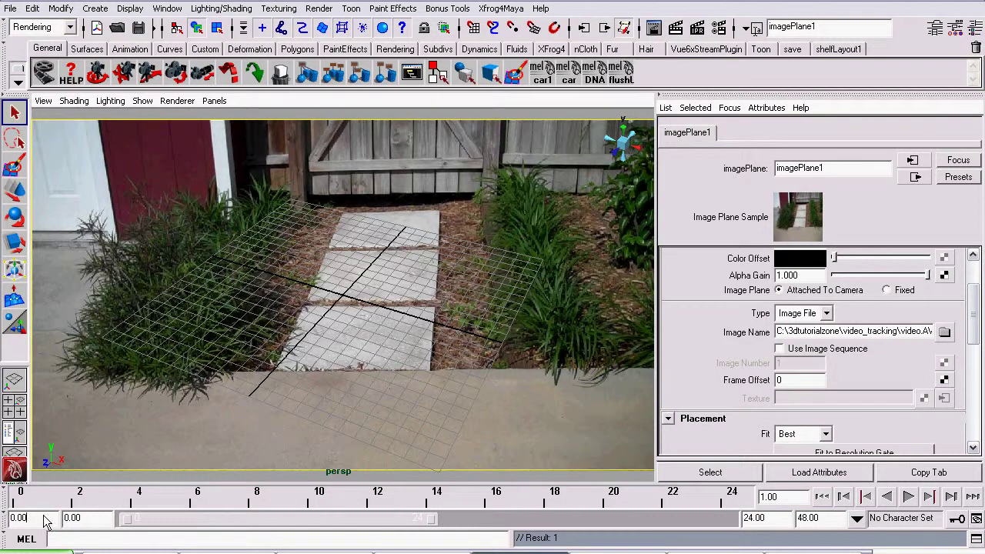
pyautogui.click(6, 502)
pyautogui.doubleClick(817, 518)
pyautogui.write('100')
pyautogui.press('Return')
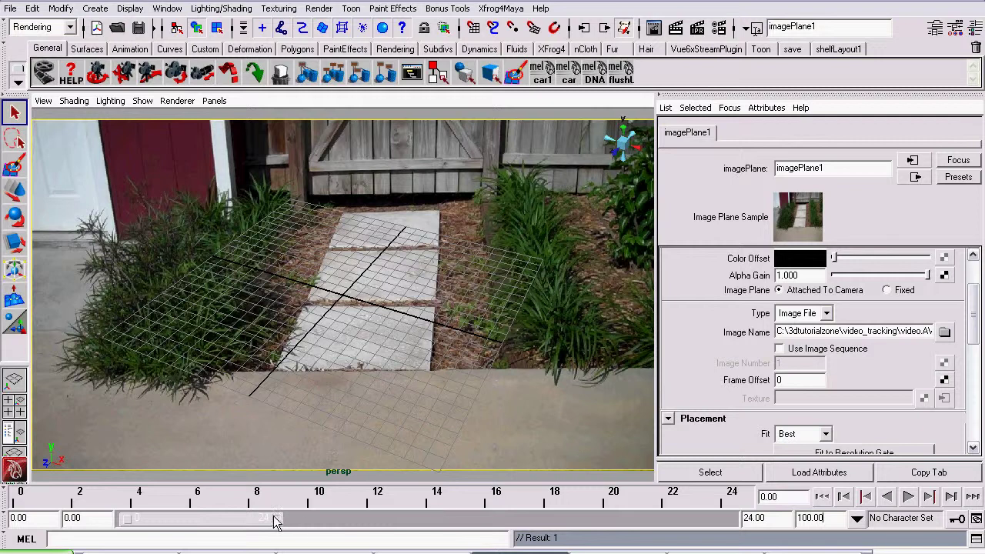
pyautogui.moveTo(274, 521); pyautogui.dragTo(736, 521)
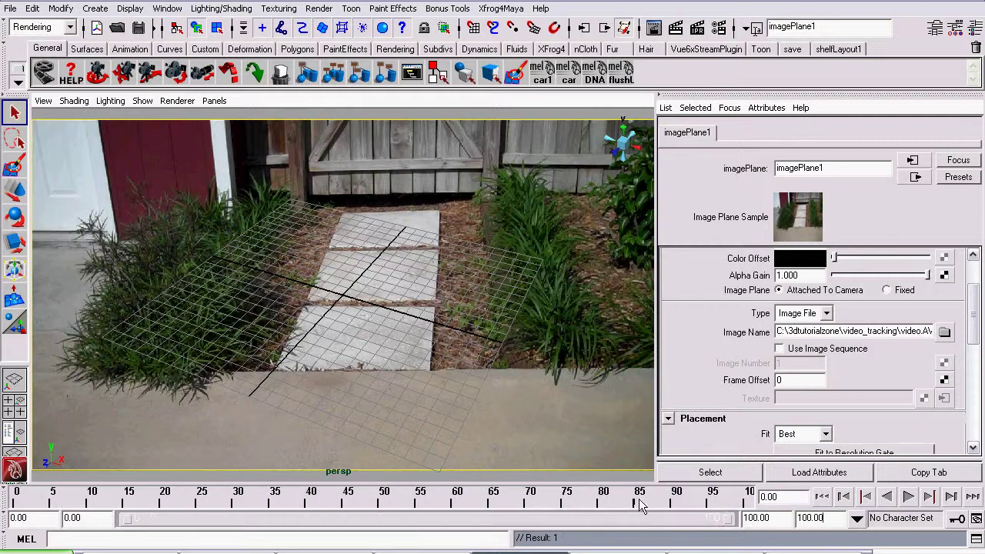
# Enable the image sequence option for the video image plane at frame 79, and play the animation to check it
pyautogui.hotkey('alt', 'v')
pyautogui.click(596, 500)
pyautogui.moveTo(798, 331); pyautogui.dragTo(952, 342)
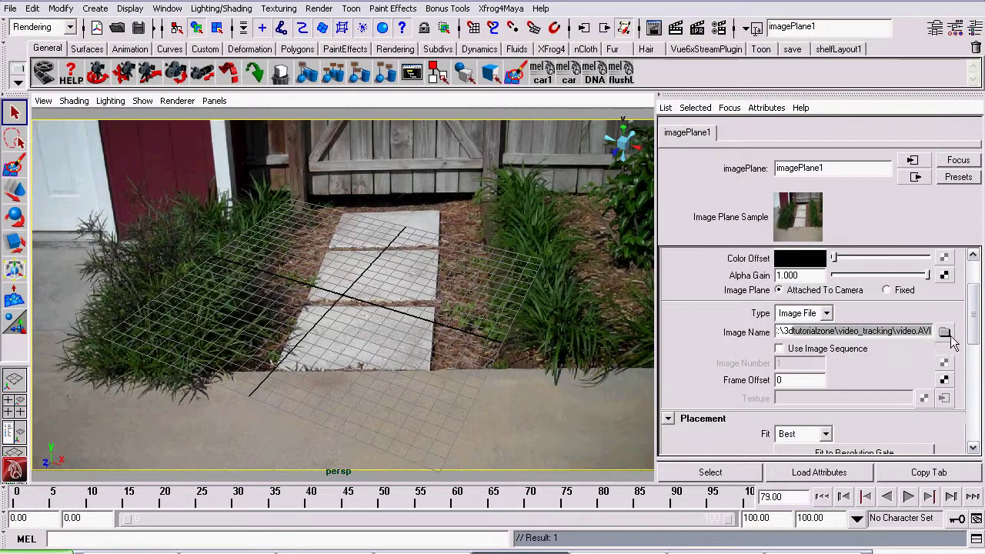
pyautogui.click(797, 350)
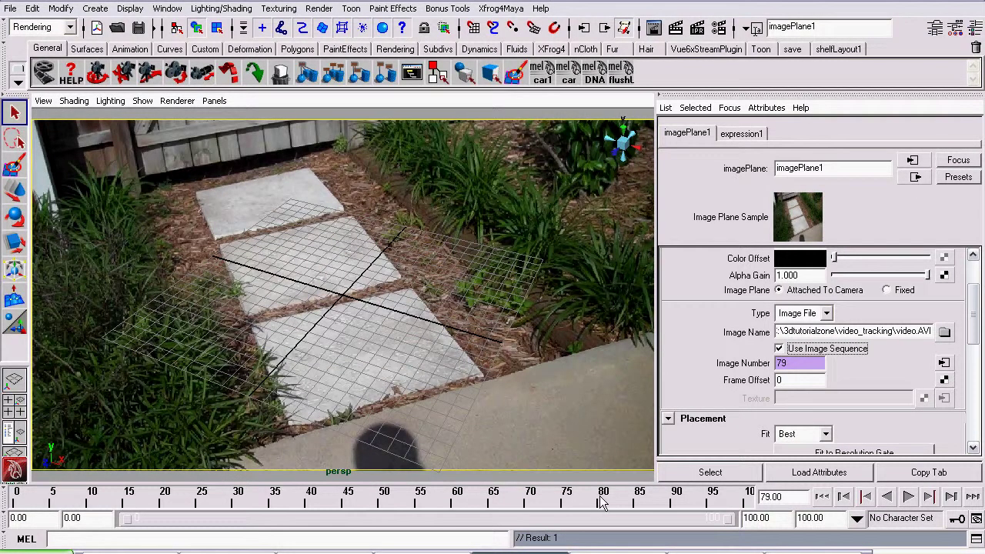
pyautogui.hotkey('alt', 'v')
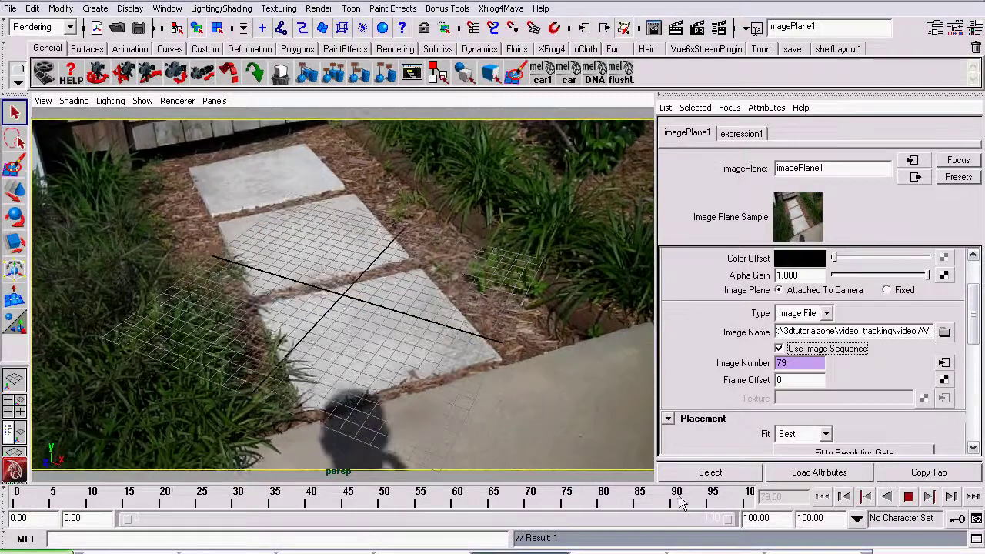
pyautogui.hotkey('alt', 'v')
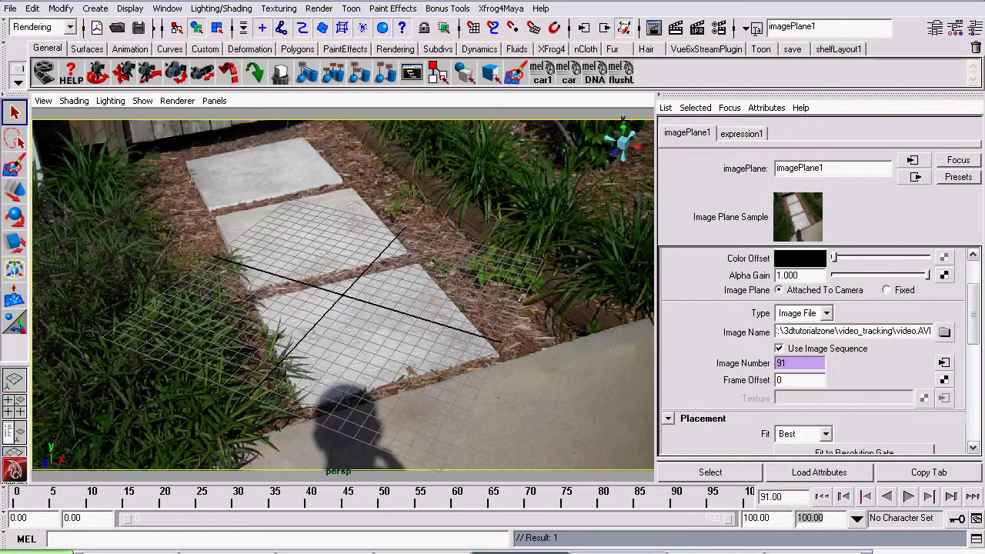
# Set the animation end to frame 91 and scrub the timeline back to frame 0
pyautogui.click(810, 517)
pyautogui.write('91')
pyautogui.press('Return')
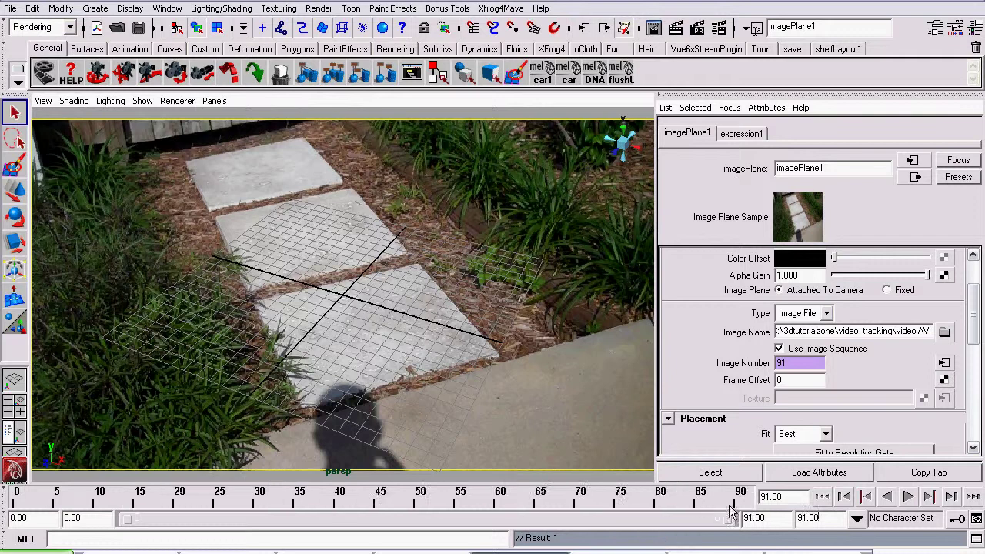
pyautogui.moveTo(731, 499); pyautogui.dragTo(15, 499)
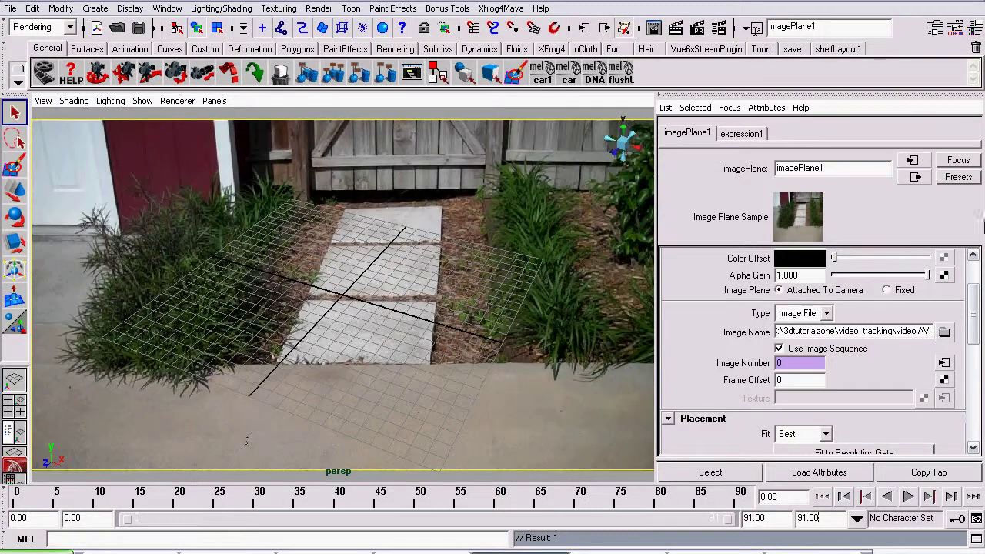
# Open the render settings and enlarge their window to show the renderable camera options
pyautogui.click(718, 29)
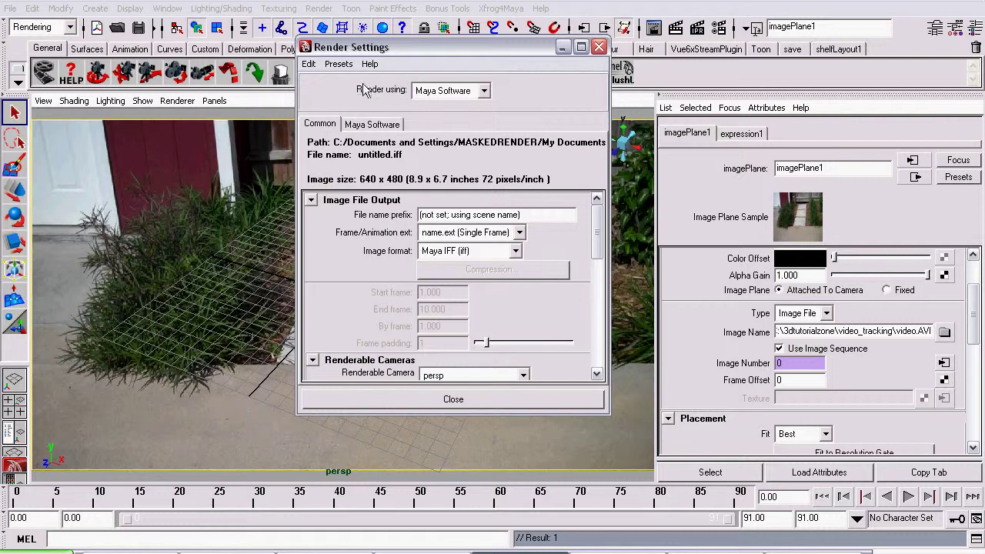
pyautogui.click(338, 64)
pyautogui.moveTo(351, 47); pyautogui.dragTo(668, 105)
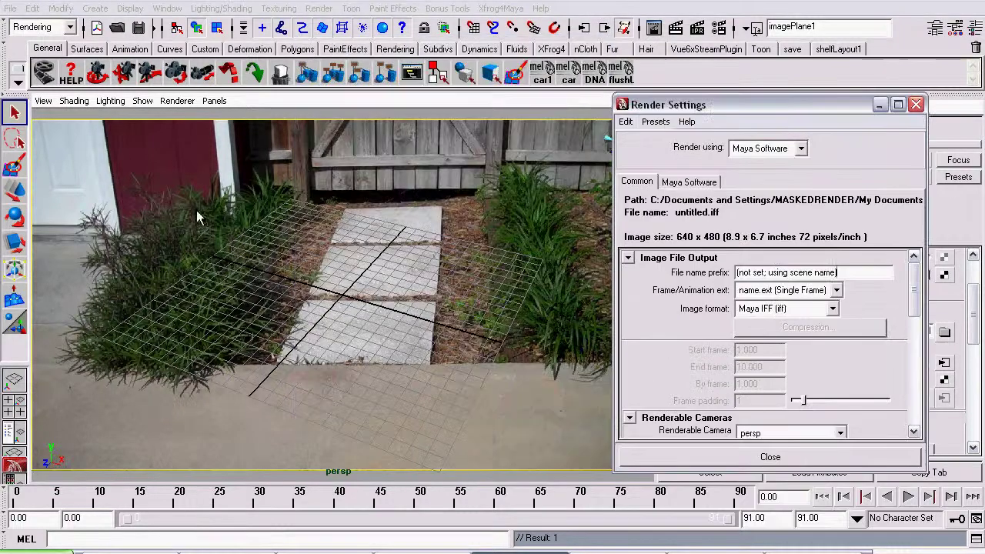
pyautogui.moveTo(809, 108); pyautogui.dragTo(477, 29)
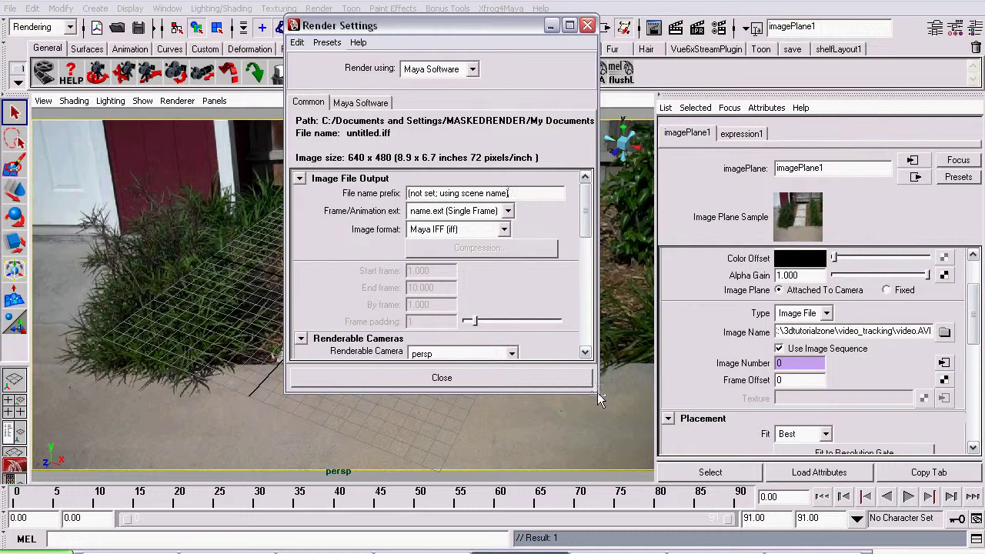
pyautogui.moveTo(597, 393); pyautogui.dragTo(625, 446)
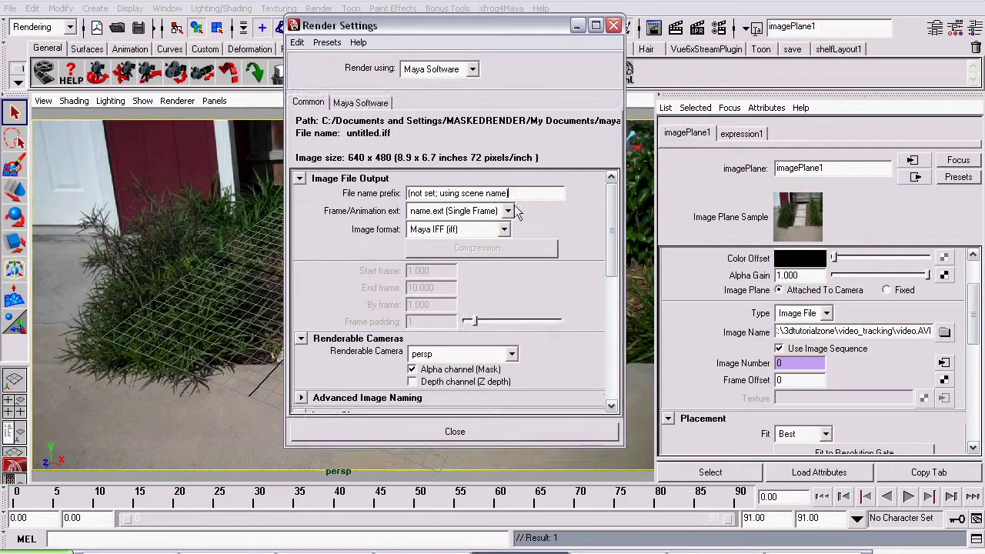
# Review the available render image formats and keep Maya IFF (iff)
pyautogui.click(487, 230)
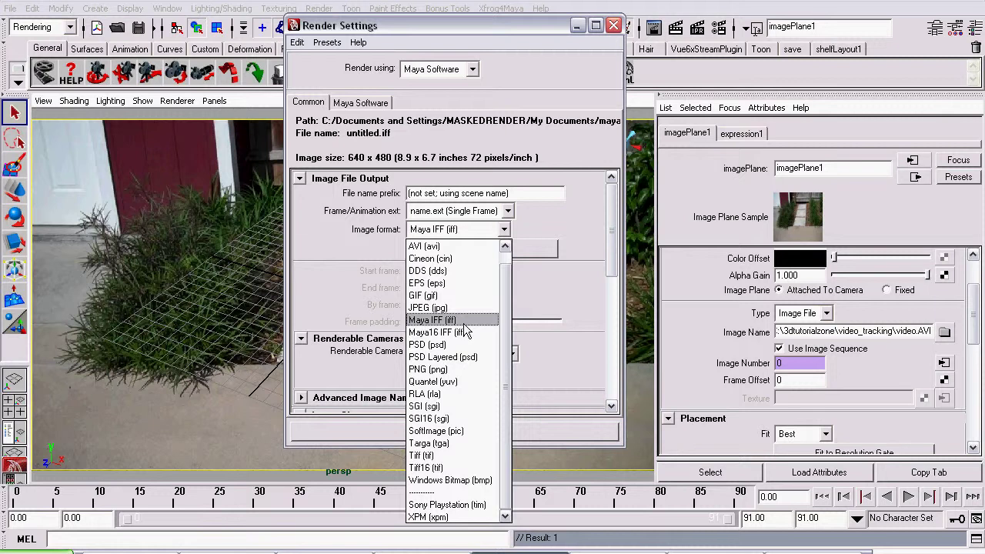
pyautogui.scroll(1, 454, 359)
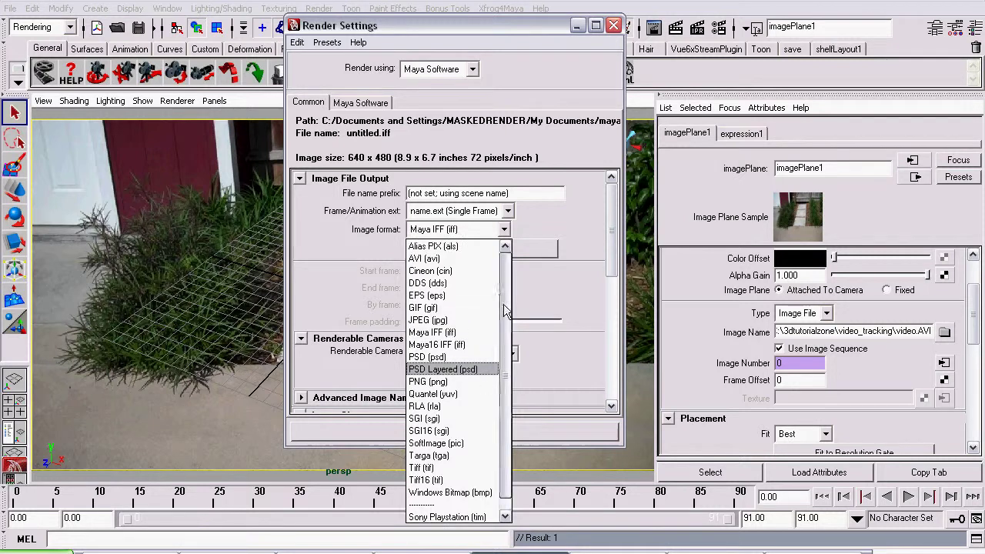
pyautogui.scroll(-1, 487, 374)
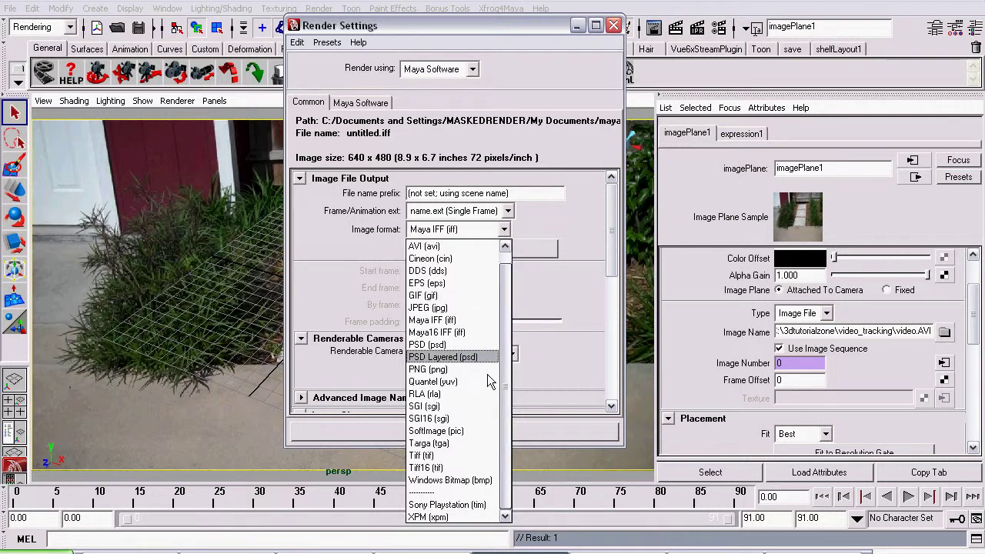
pyautogui.click(463, 322)
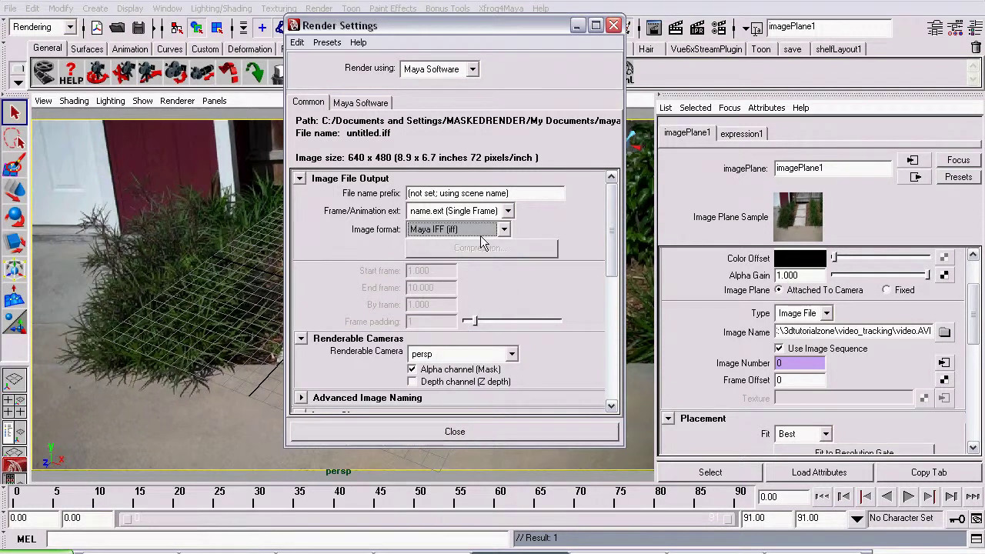
# Keep Maya IFF (iff) as the render image format and set the frame/animation extension to name#.ext
pyautogui.click(480, 234)
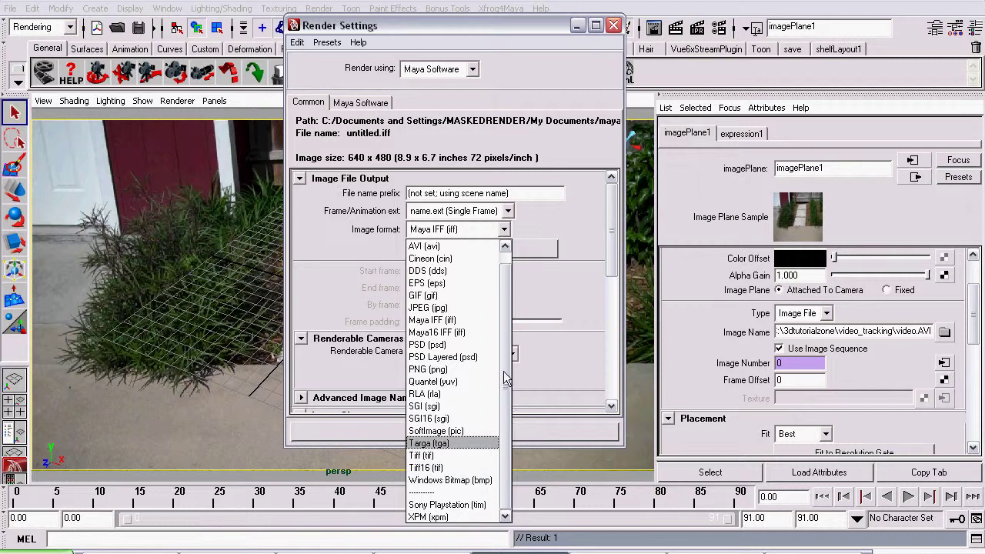
pyautogui.click(465, 320)
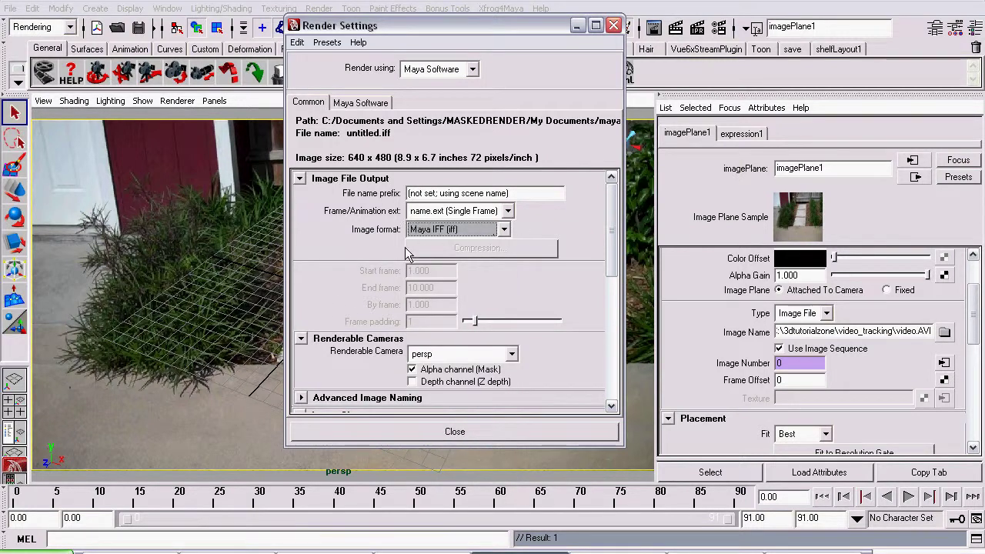
pyautogui.click(507, 213)
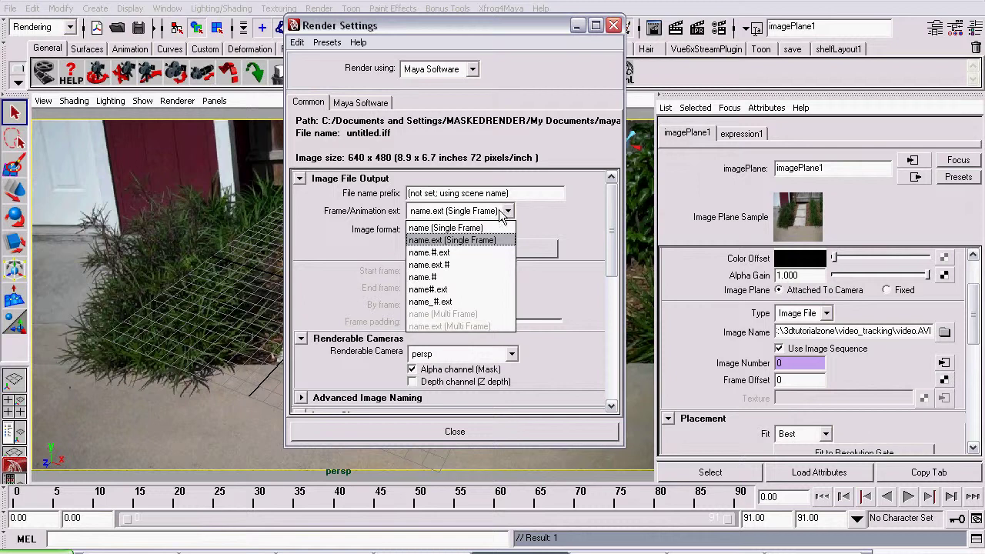
pyautogui.click(457, 288)
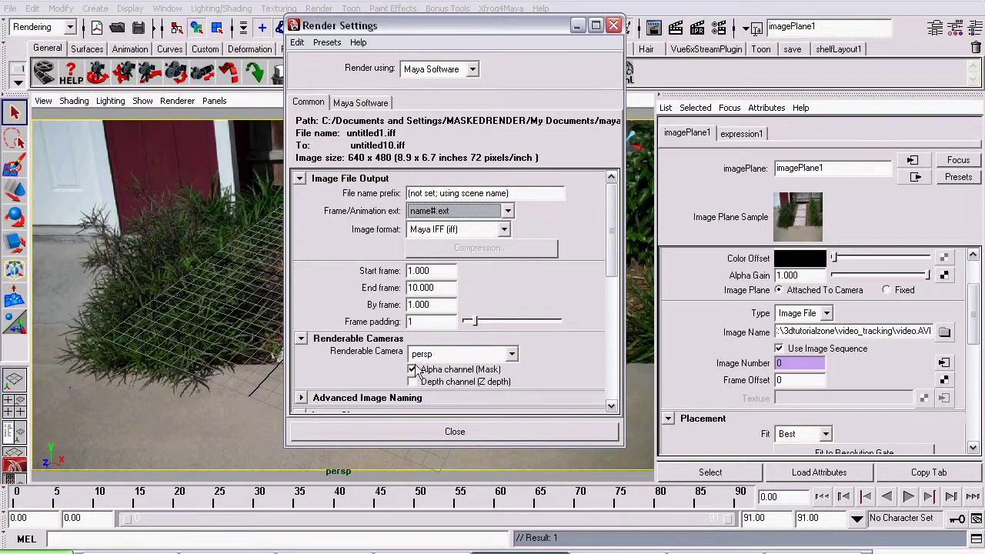
pyautogui.click(433, 291)
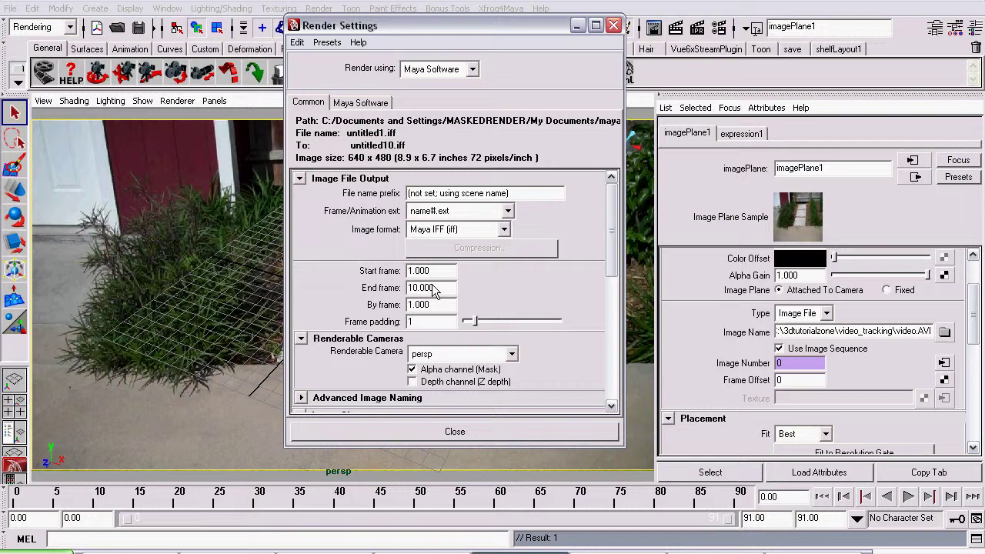
# Switch to the Notepad note and highlight the name and extension parts of the Name###.ext pattern
pyautogui.click(520, 552)
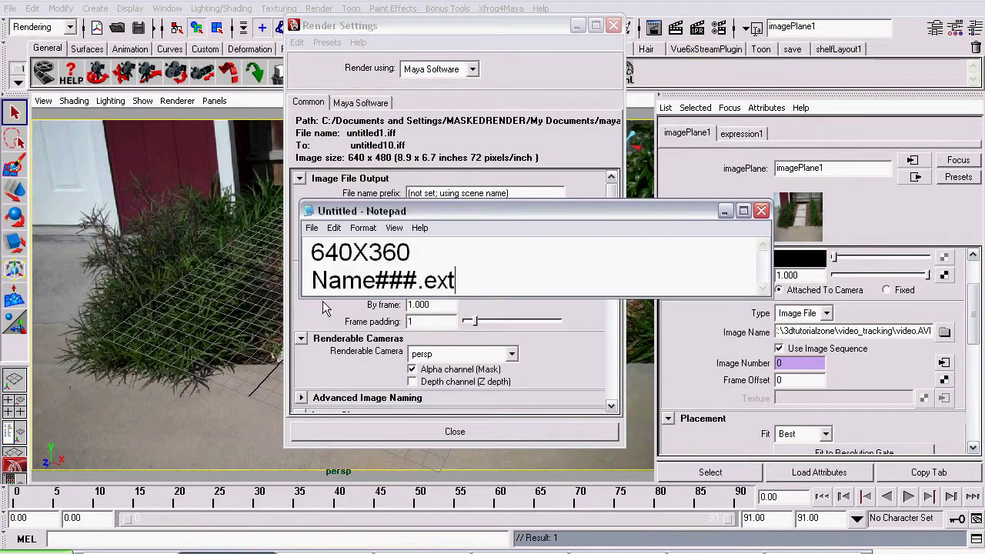
pyautogui.moveTo(377, 286); pyautogui.dragTo(278, 292)
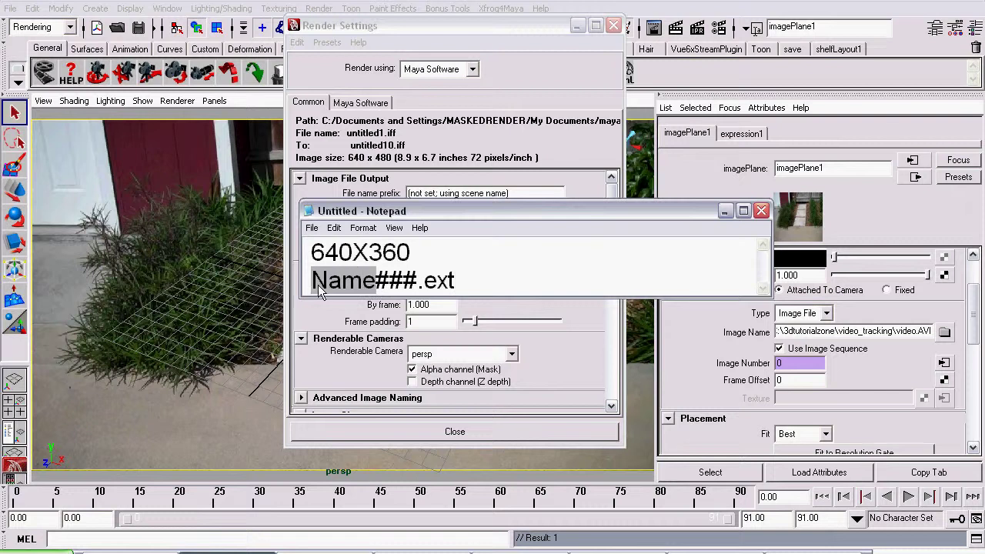
pyautogui.click(376, 286)
pyautogui.moveTo(375, 287); pyautogui.dragTo(506, 291)
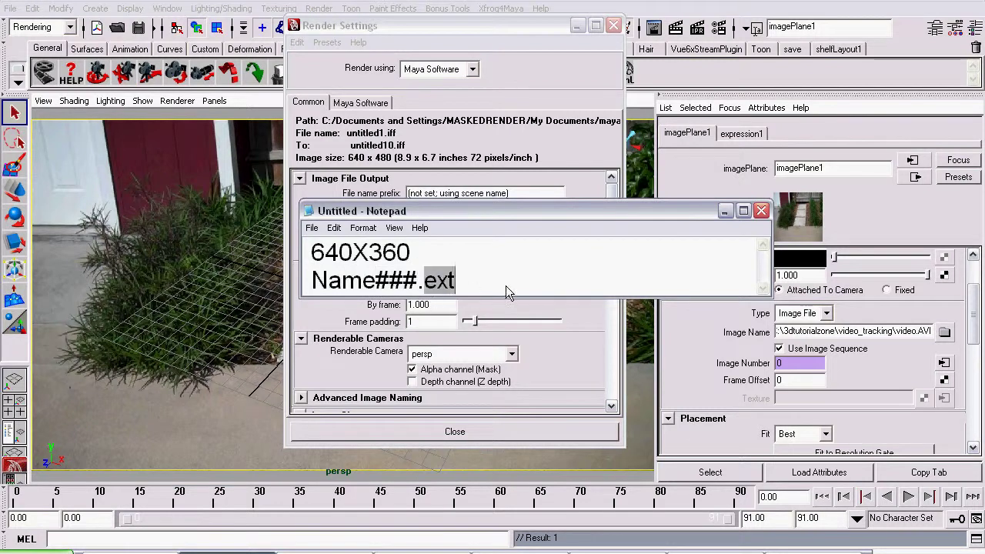
pyautogui.click(377, 286)
pyautogui.moveTo(376, 286); pyautogui.dragTo(275, 283)
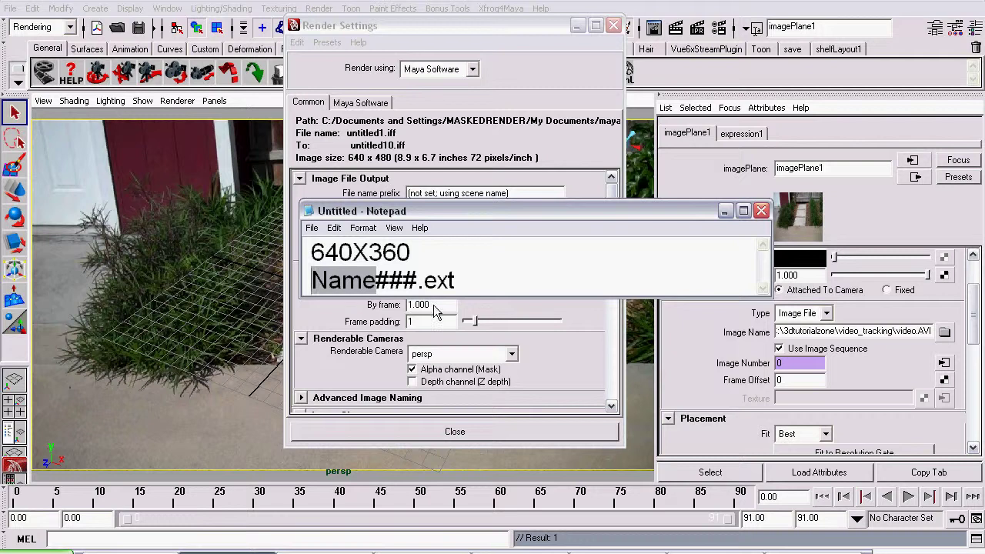
pyautogui.press('Delete')
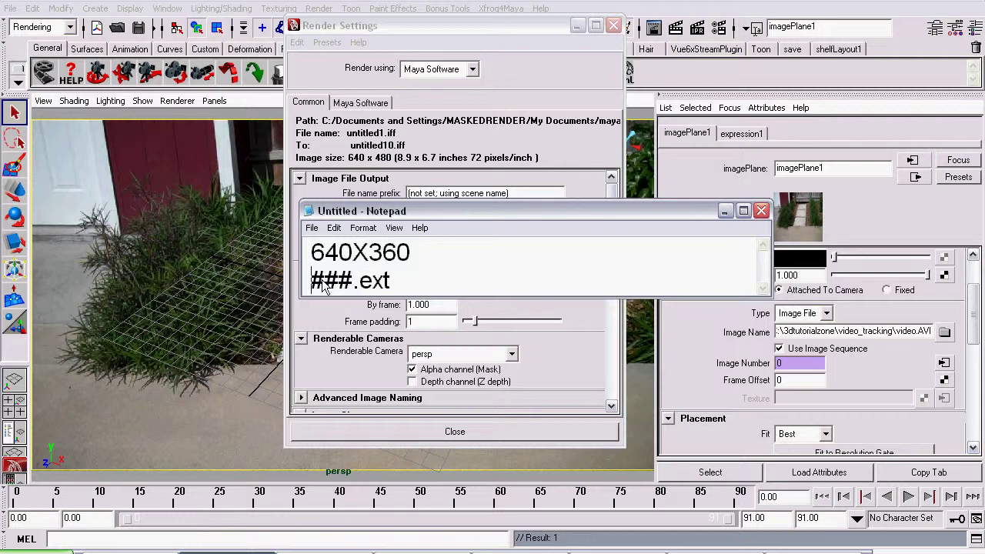
pyautogui.hotkey('ctrl', 'z')
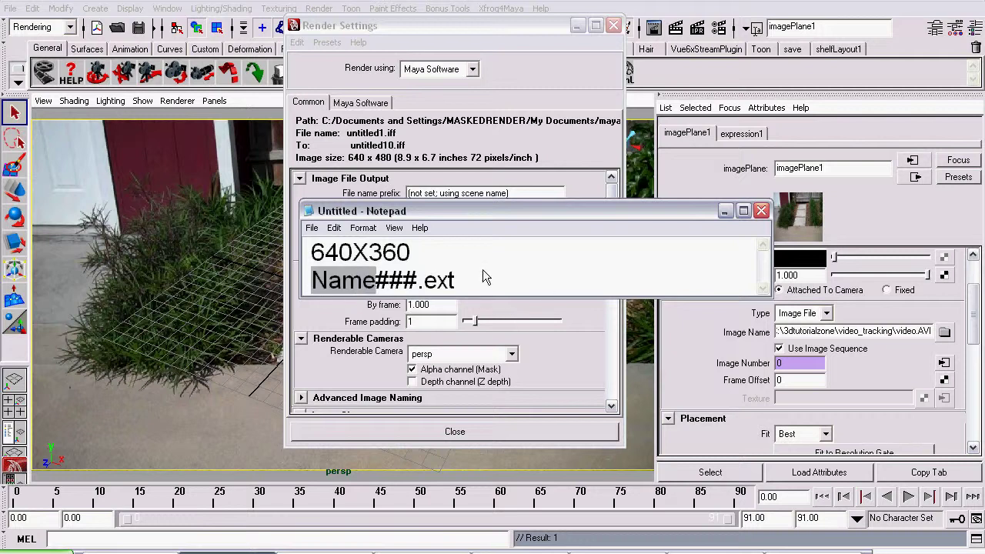
pyautogui.click(482, 270)
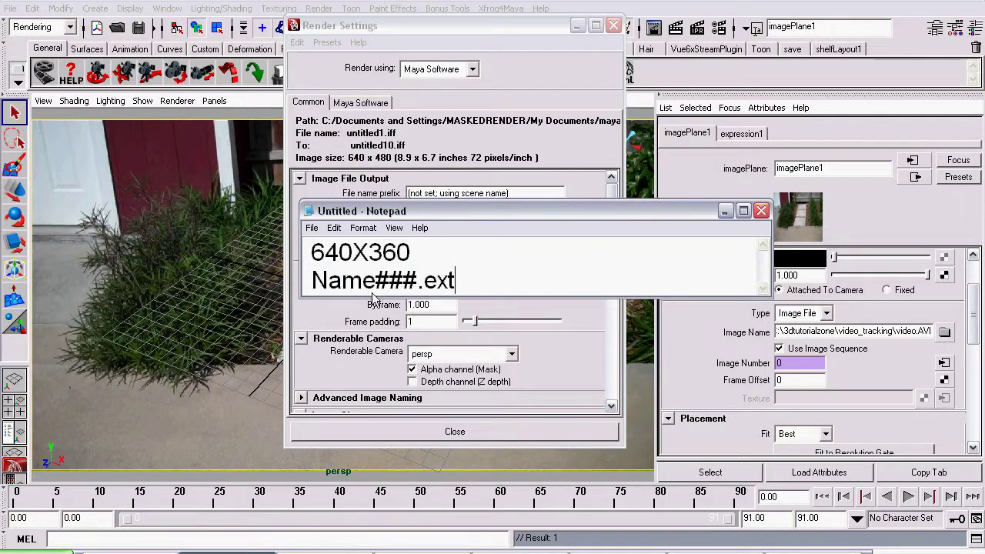
# Highlight the .ext part and the whole Name###.ext pattern in the note, and return to Maya's render settings
pyautogui.moveTo(417, 282); pyautogui.dragTo(508, 282)
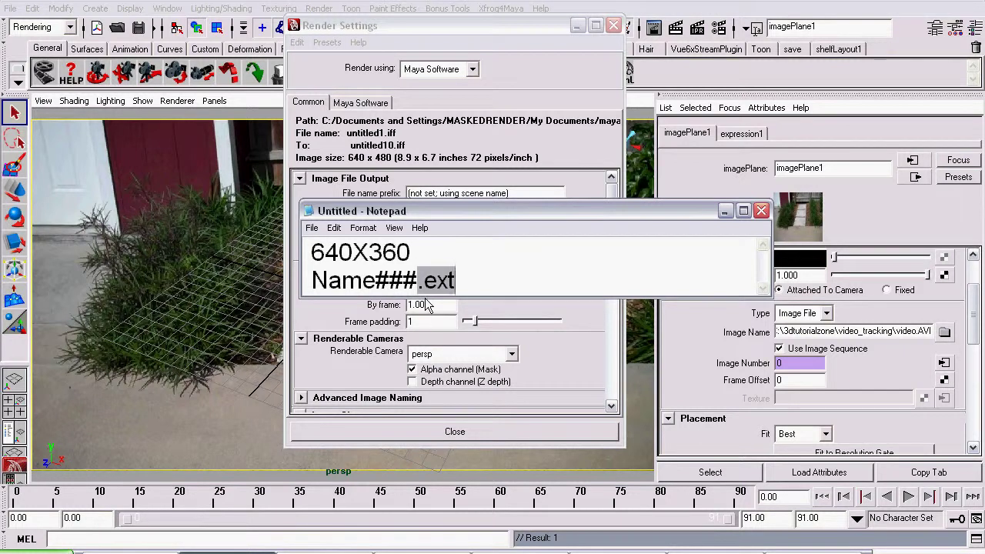
pyautogui.click(459, 281)
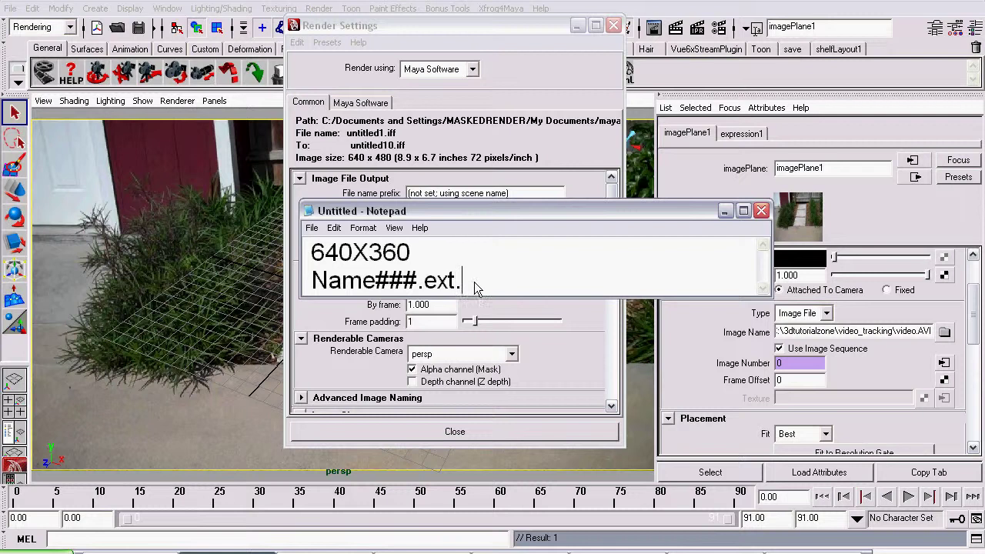
pyautogui.press('BackSpace')
pyautogui.press('BackSpace')
pyautogui.press('BackSpace')
pyautogui.moveTo(461, 282); pyautogui.dragTo(311, 282)
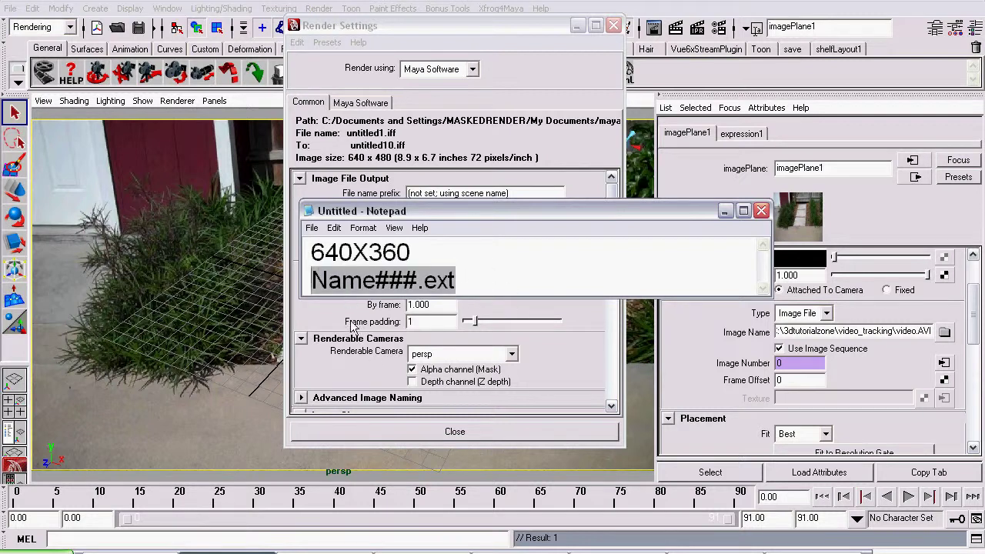
pyautogui.click(361, 78)
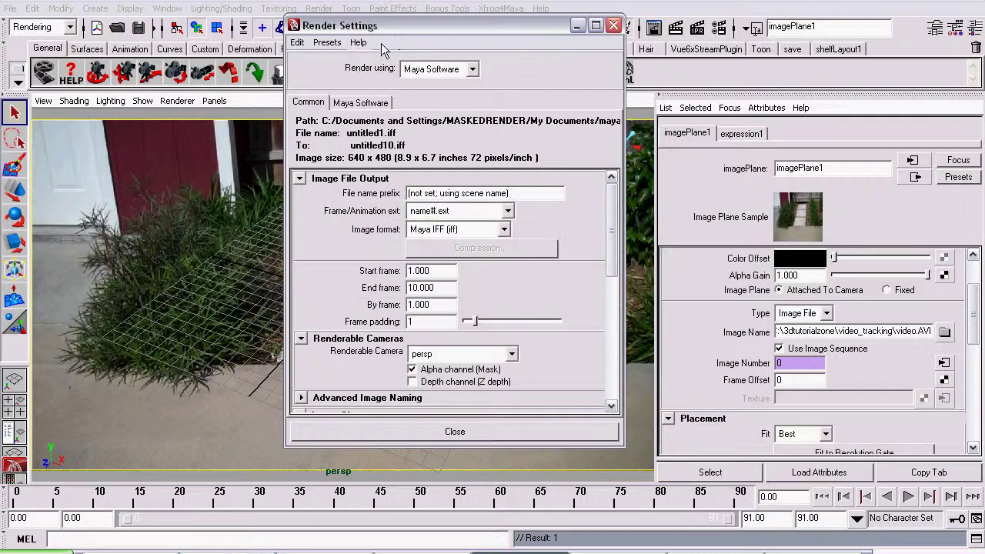
# Apply the HD 720 image size preset in the render settings
pyautogui.moveTo(396, 39); pyautogui.dragTo(334, 31)
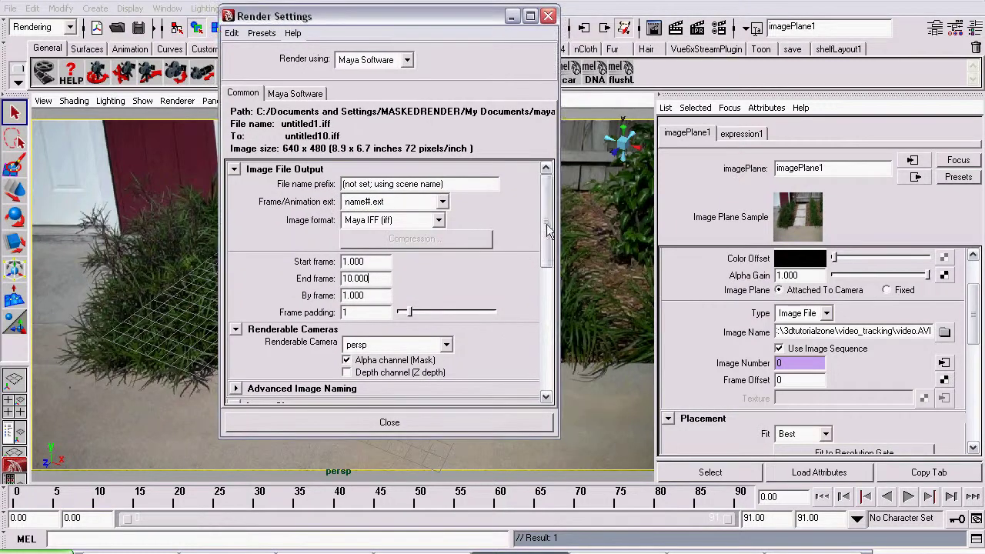
pyautogui.scroll(-2, 543, 240)
pyautogui.scroll(-5, 542, 241)
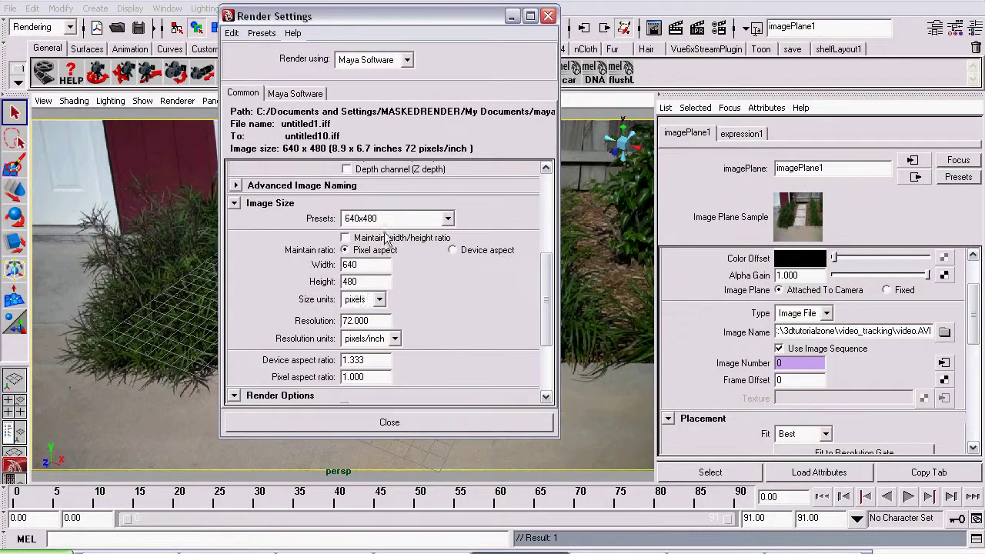
pyautogui.click(388, 220)
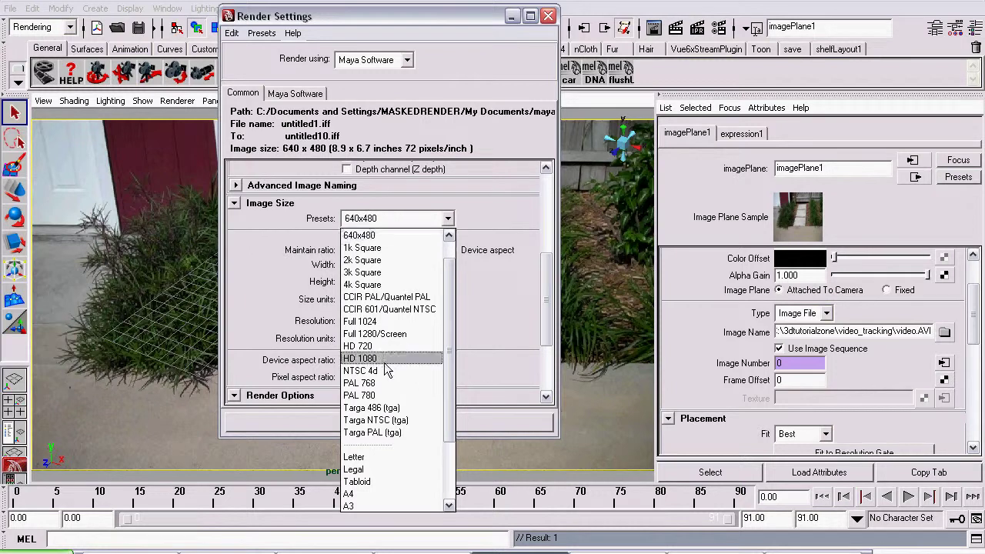
pyautogui.click(360, 346)
pyautogui.moveTo(312, 22); pyautogui.dragTo(404, 54)
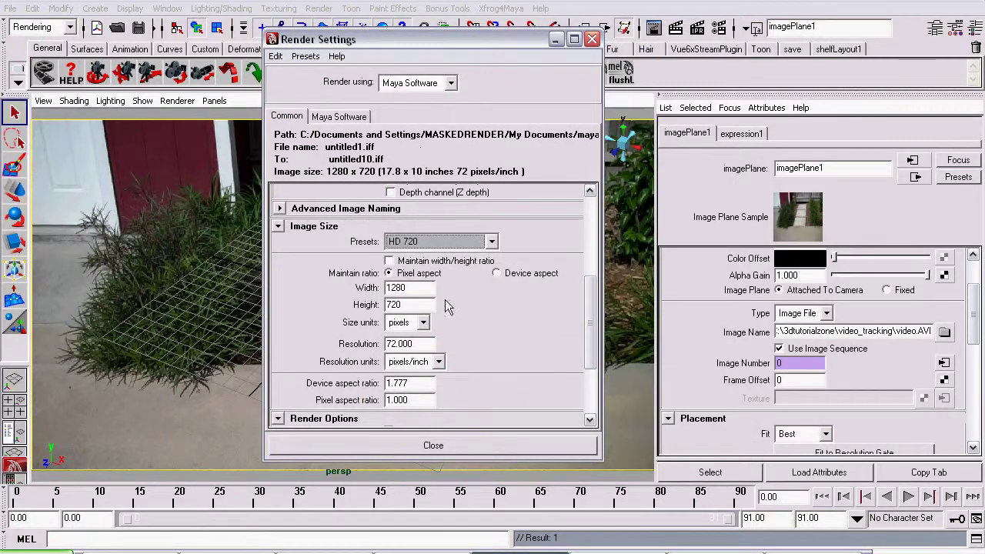
# Enable Maintain width/height ratio and set the render width to 640 pixels, giving a height of 360
pyautogui.click(391, 261)
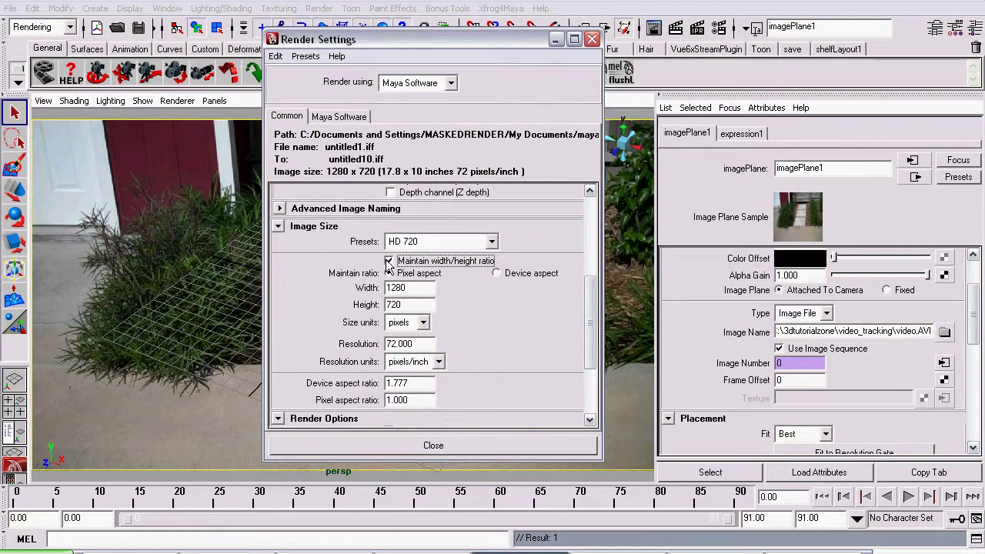
pyautogui.doubleClick(421, 291)
pyautogui.write('640')
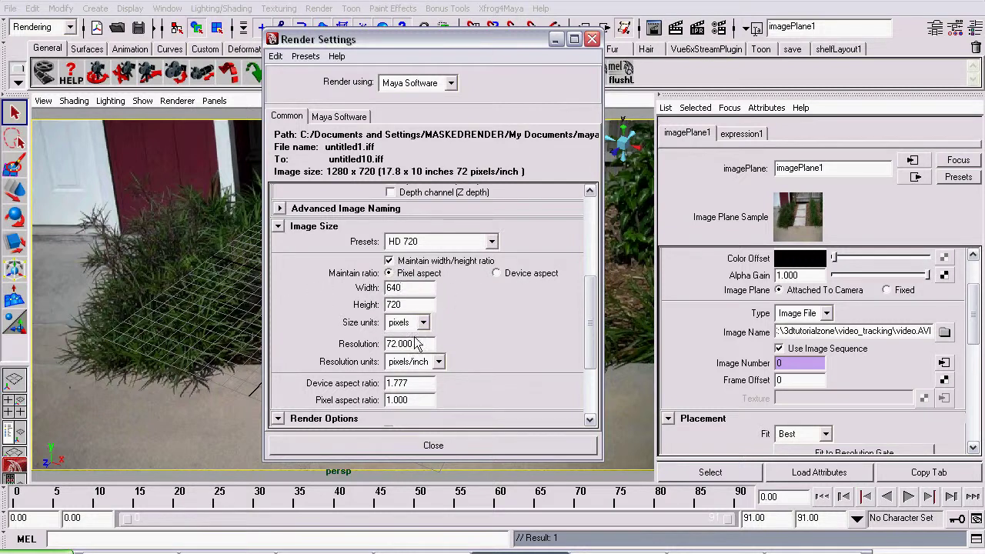
pyautogui.press('Return')
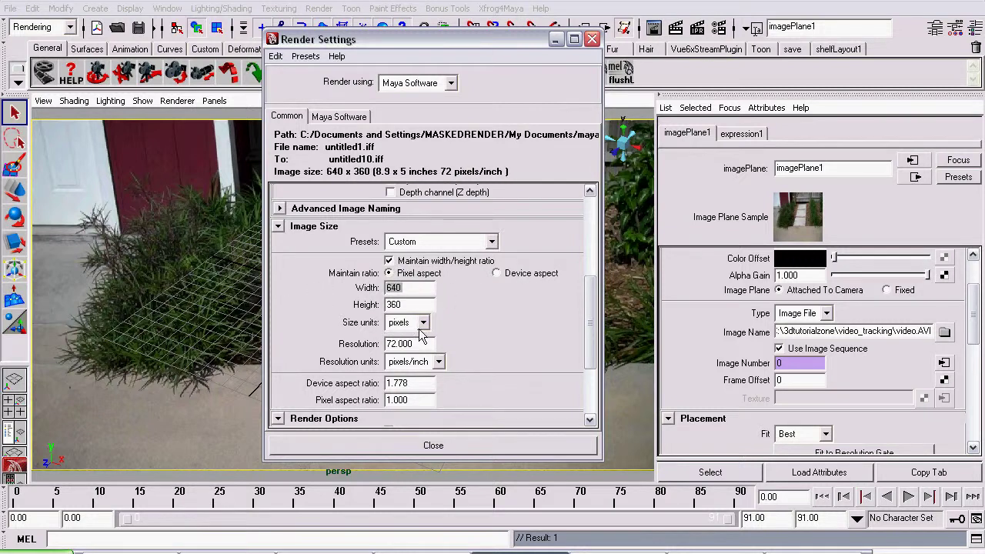
pyautogui.doubleClick(388, 305)
# Set the render's file name prefix to VidSeq
pyautogui.scroll(2, 584, 327)
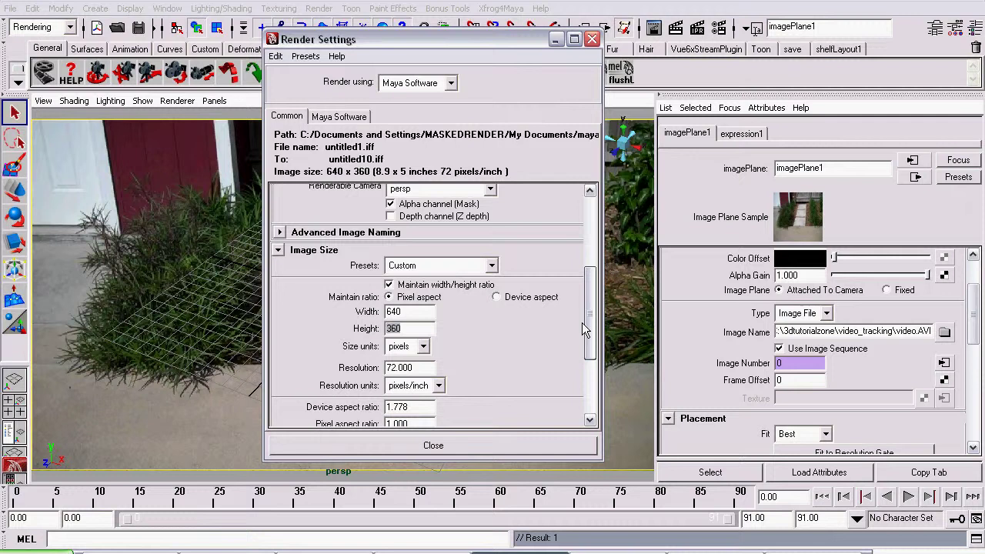
pyautogui.scroll(5, 582, 322)
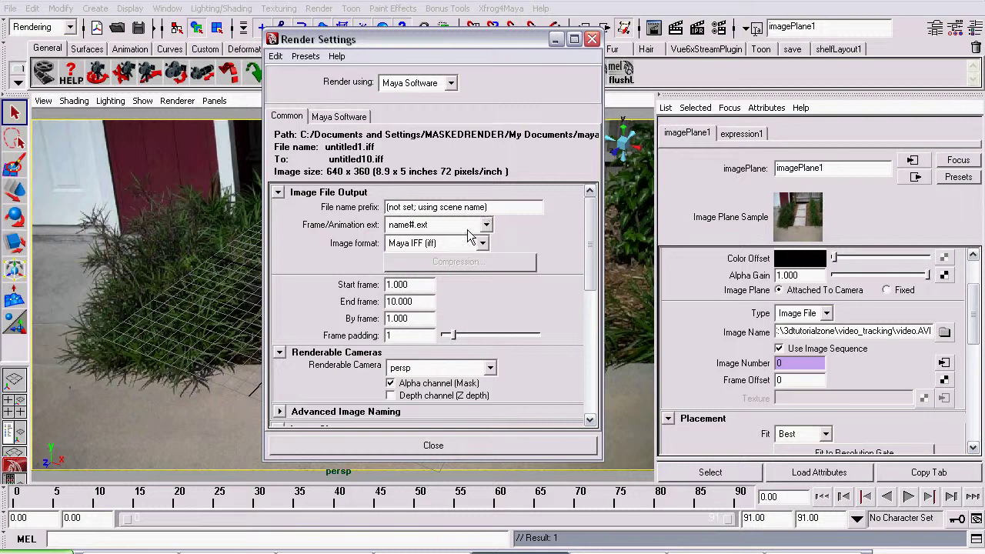
pyautogui.moveTo(528, 209); pyautogui.dragTo(211, 202)
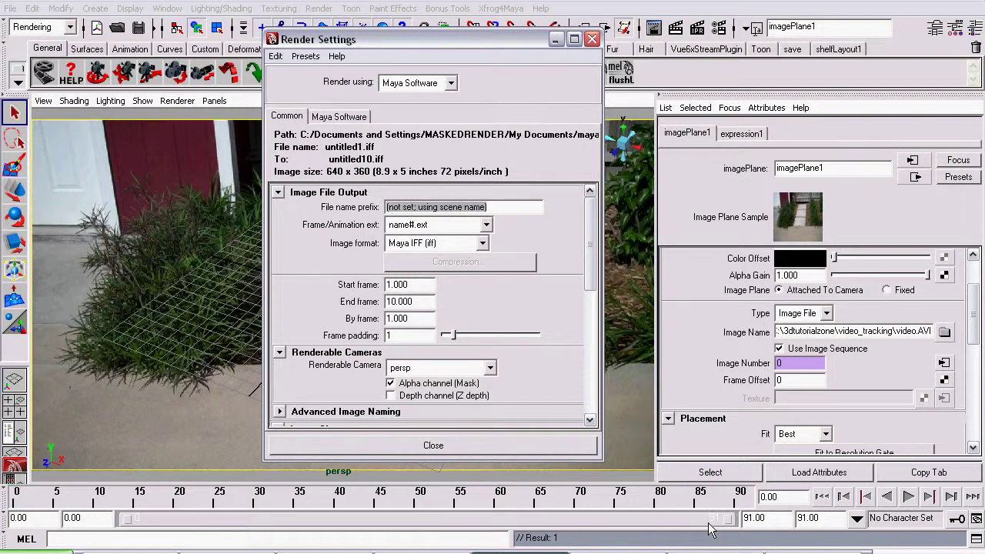
pyautogui.write('VidSeq')
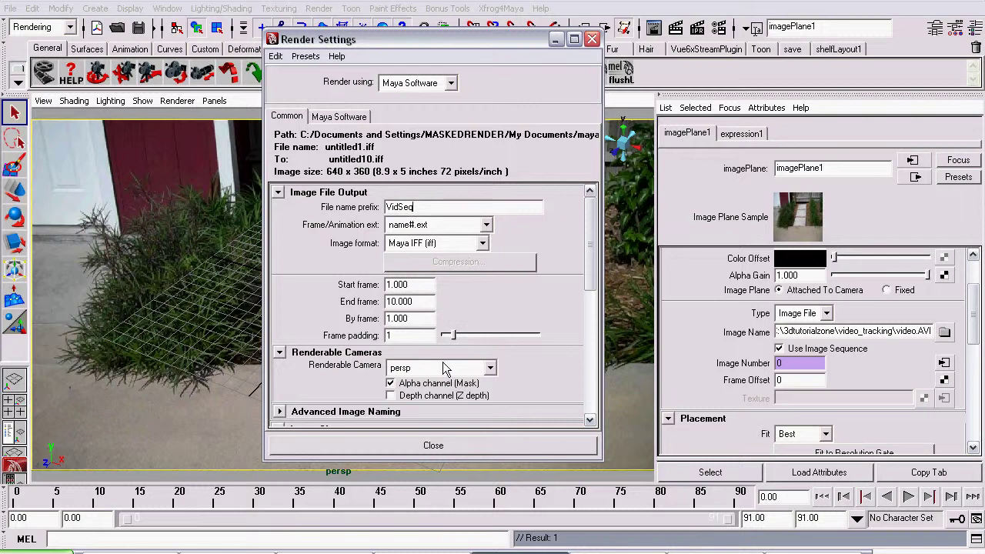
# Set the render's start frame to 0 and end frame to 91
pyautogui.click(410, 305)
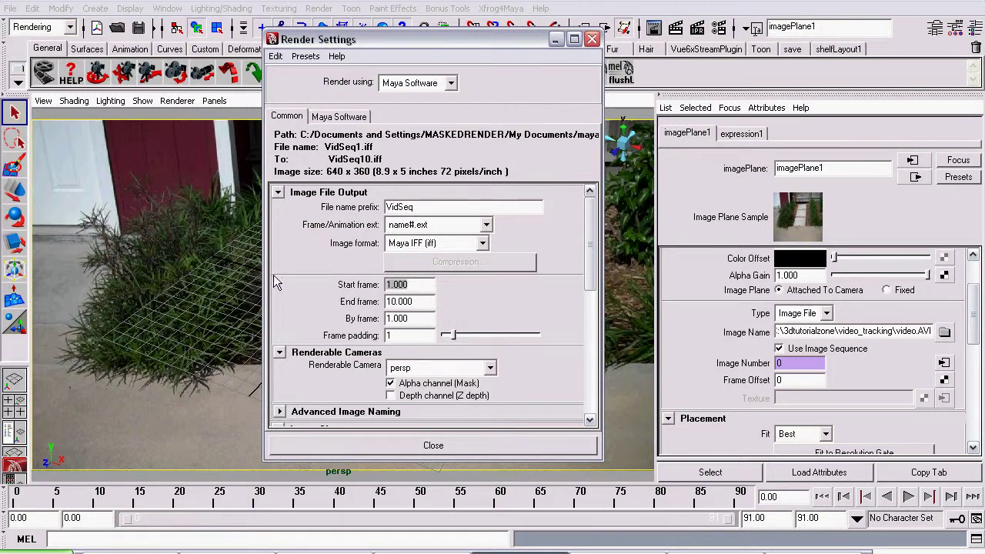
pyautogui.write('0')
pyautogui.press('Tab')
pyautogui.write('91')
pyautogui.press('Return')
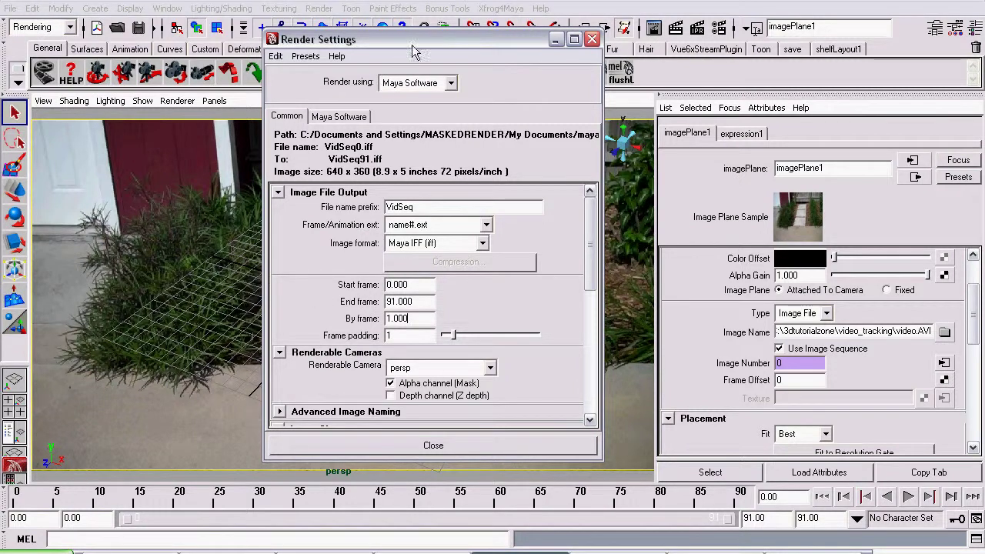
# Batch render the animation with all available processors enabled, closing the batch render options
pyautogui.moveTo(413, 51); pyautogui.dragTo(534, 55)
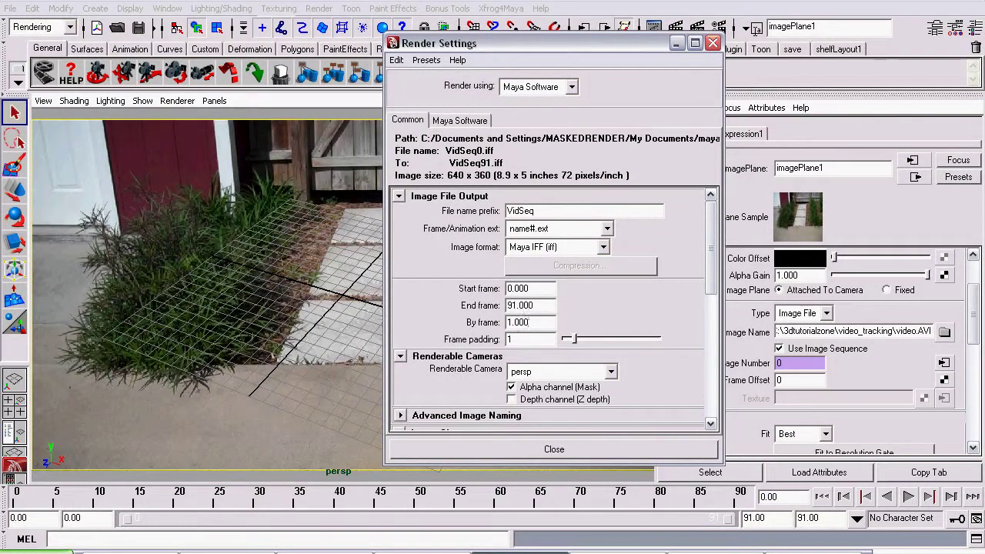
pyautogui.click(320, 8)
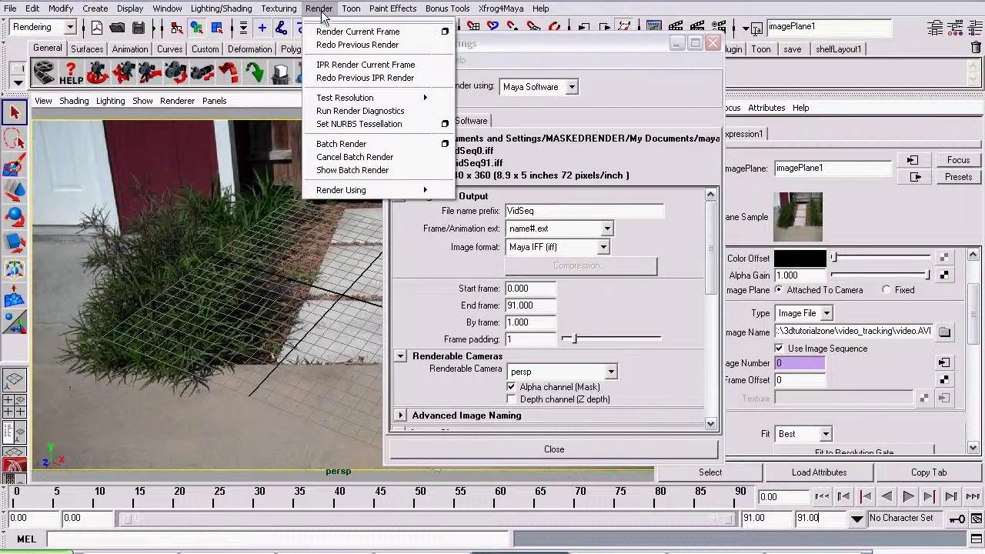
pyautogui.click(425, 143)
pyautogui.moveTo(647, 194); pyautogui.dragTo(236, 118)
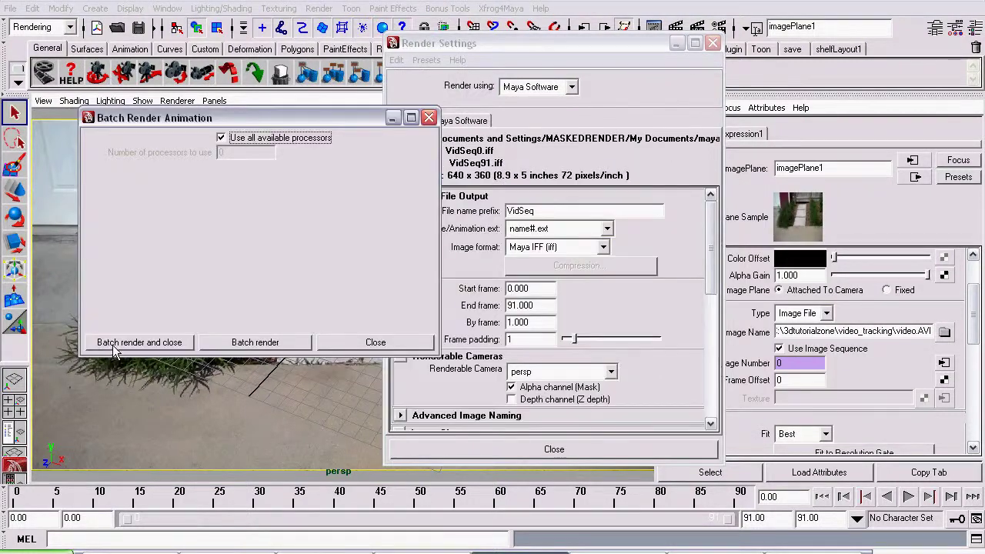
pyautogui.click(139, 343)
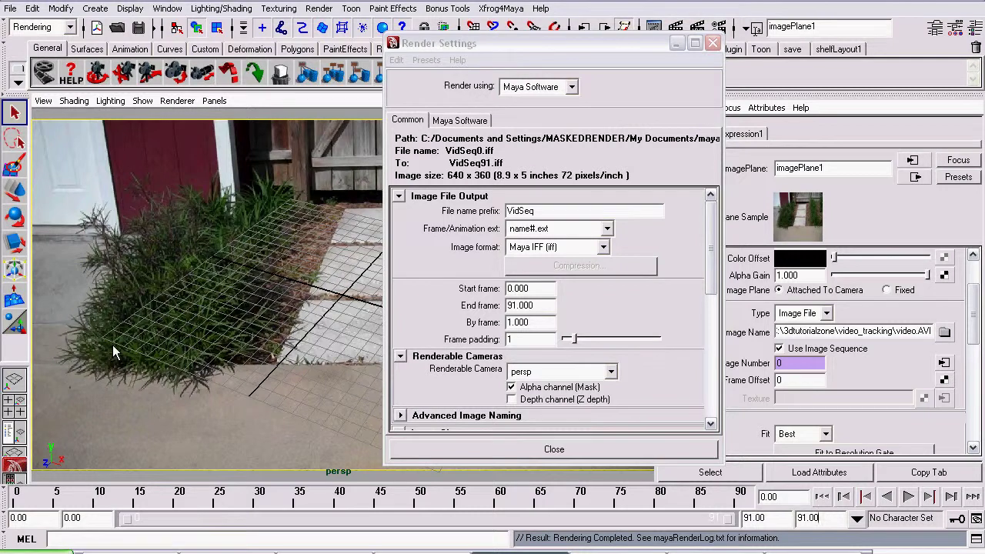
# Switch to the default Maya project's images folder in Windows Explorer and copy the rendered frames VidSeq0.iff through VidSeq91.iff
pyautogui.hotkey('alt', 'Tab')
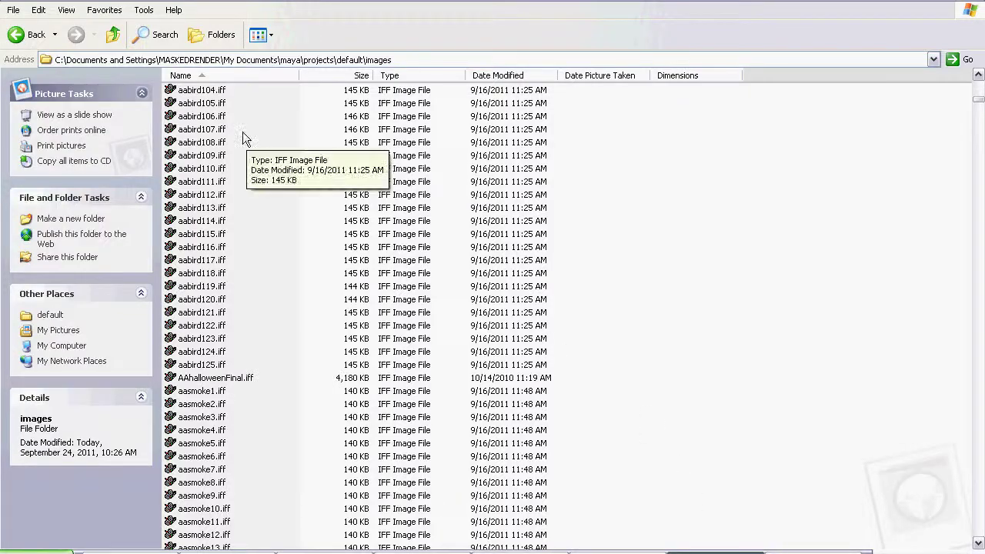
pyautogui.scroll(-20, 378, 331)
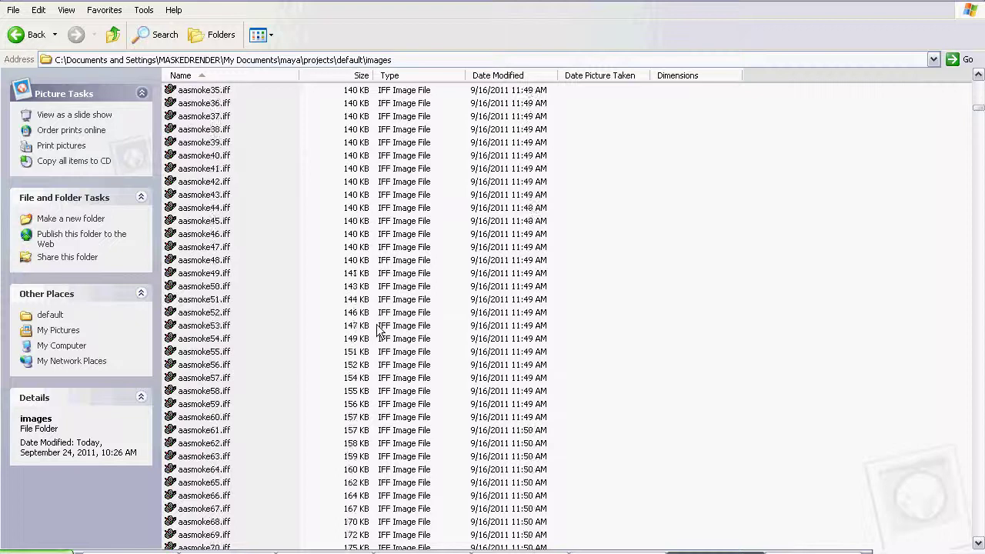
pyautogui.scroll(-20, 383, 342)
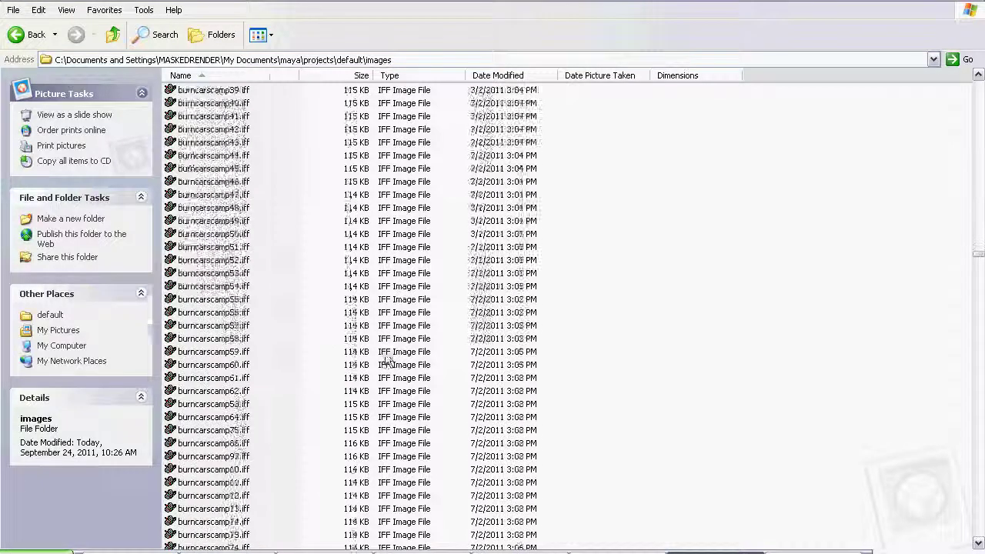
pyautogui.scroll(20, 394, 368)
pyautogui.scroll(-20, 394, 368)
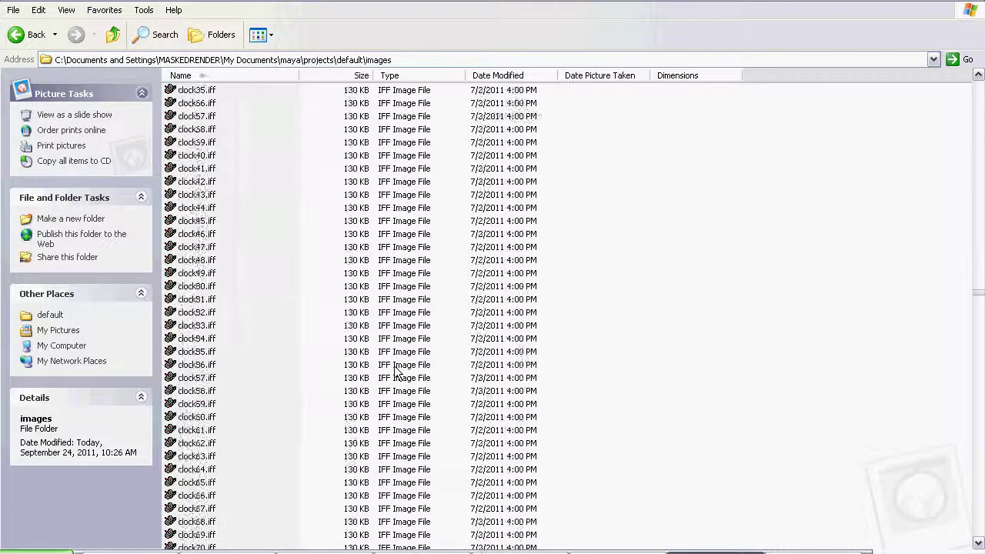
pyautogui.press('v')
pyautogui.scroll(-10, 359, 367)
pyautogui.scroll(4, 277, 308)
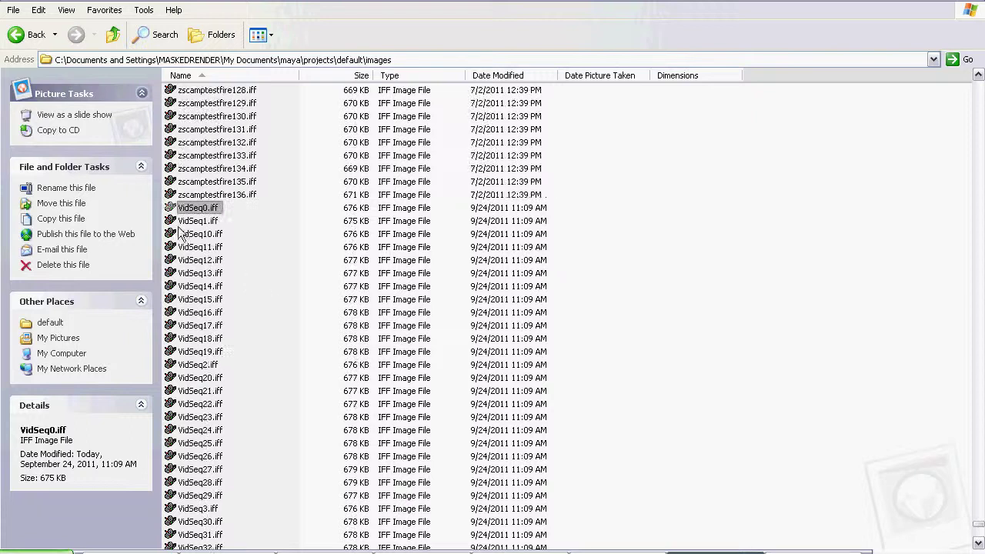
pyautogui.scroll(-7, 294, 331)
pyautogui.scroll(-14, 294, 331)
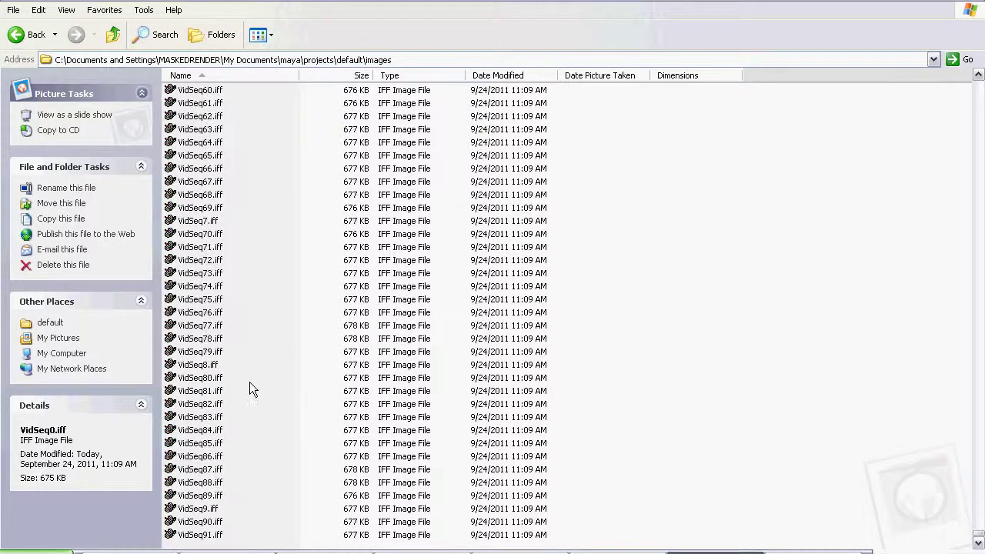
pyautogui.keyDown('shift'); pyautogui.click(200, 535); pyautogui.keyUp('shift')
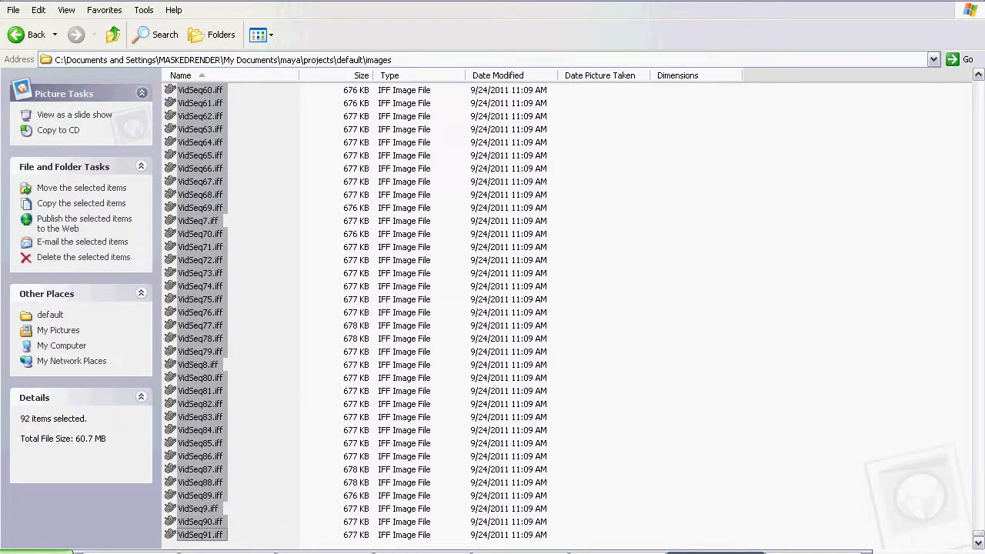
pyautogui.click(38, 9)
pyautogui.click(53, 45)
# Paste the copied VidSeq frames into the C:\3dtutorialzone\video_tracking\file folder
pyautogui.click(129, 552)
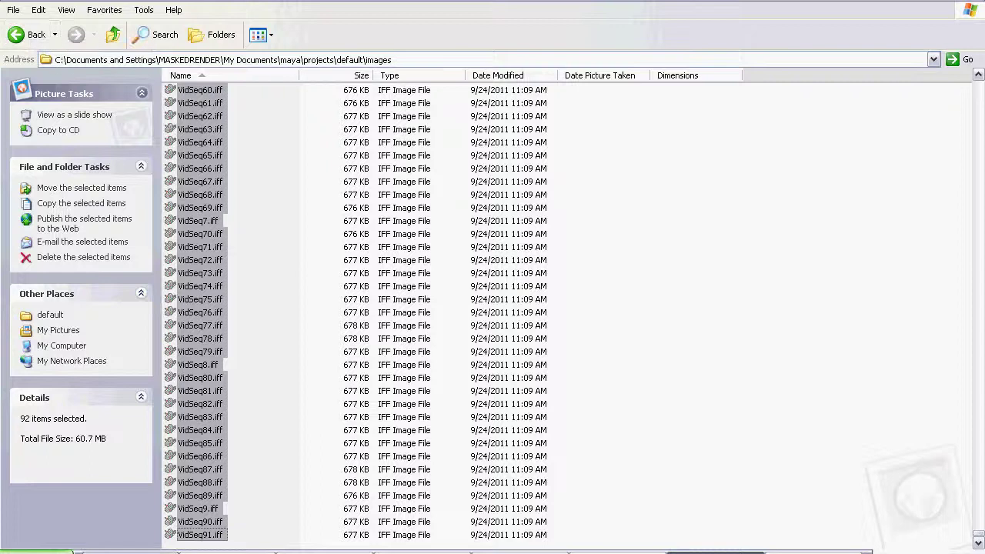
pyautogui.doubleClick(382, 91)
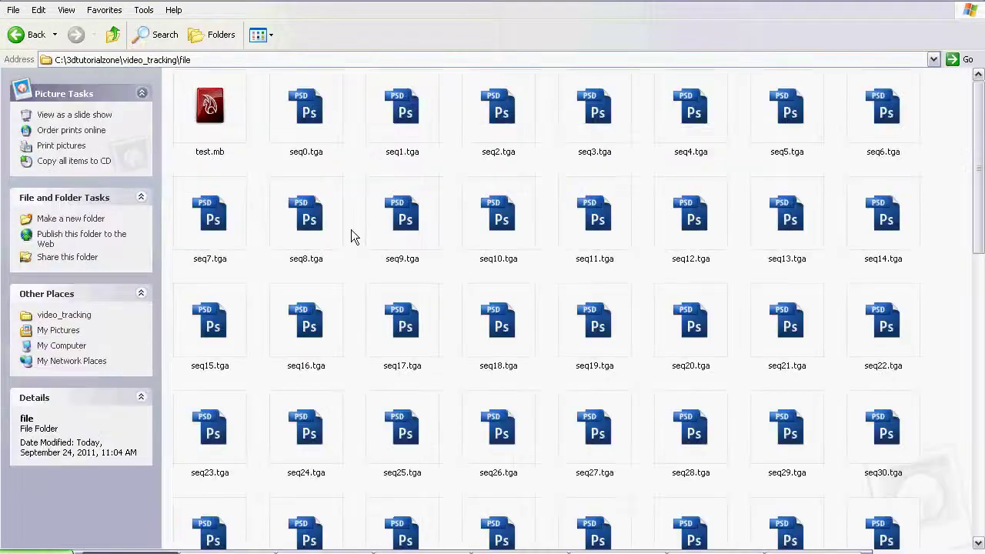
pyautogui.scroll(-10, 281, 113)
pyautogui.rightClick(682, 460)
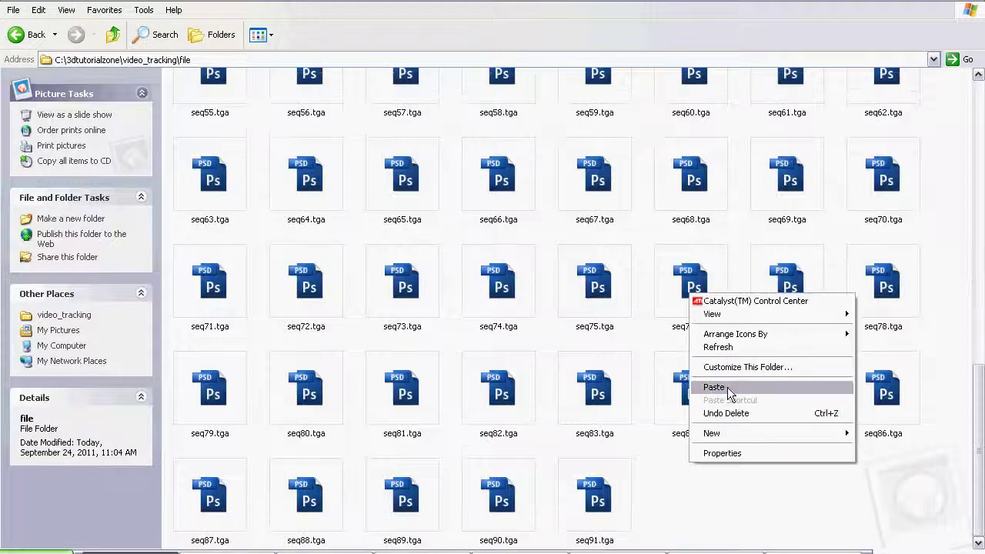
pyautogui.click(727, 387)
pyautogui.click(576, 486)
pyautogui.scroll(12, 732, 398)
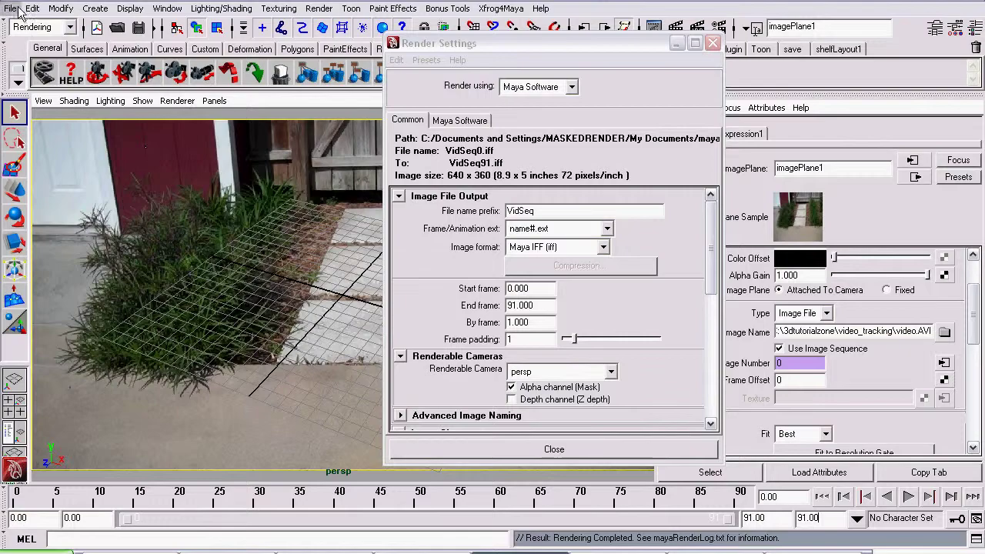
# Start a new scene in Maya and close the Render Settings window
pyautogui.click(19, 12)
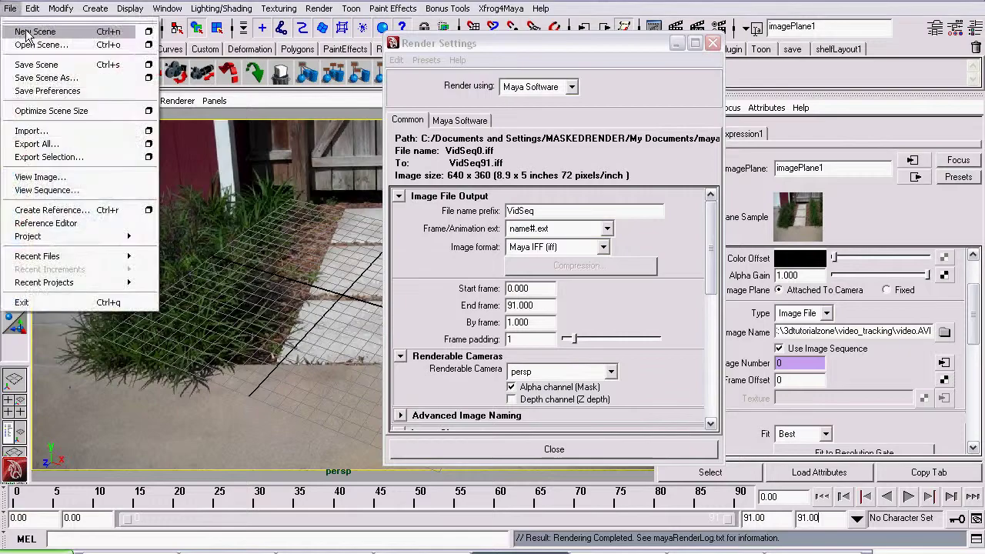
pyautogui.click(35, 29)
pyautogui.click(481, 249)
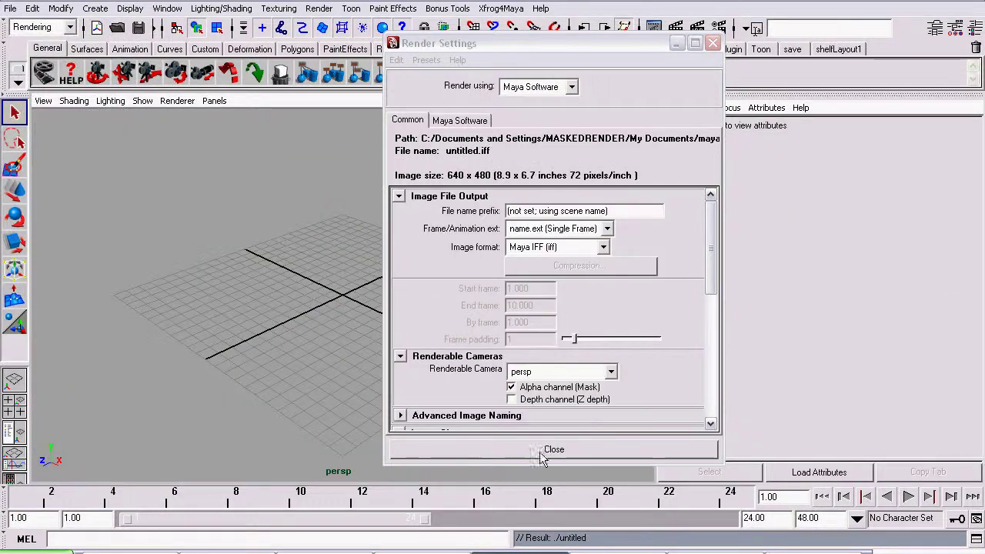
pyautogui.click(551, 450)
# Switch to the Live menu set and create a new MatchMove scene
pyautogui.click(45, 27)
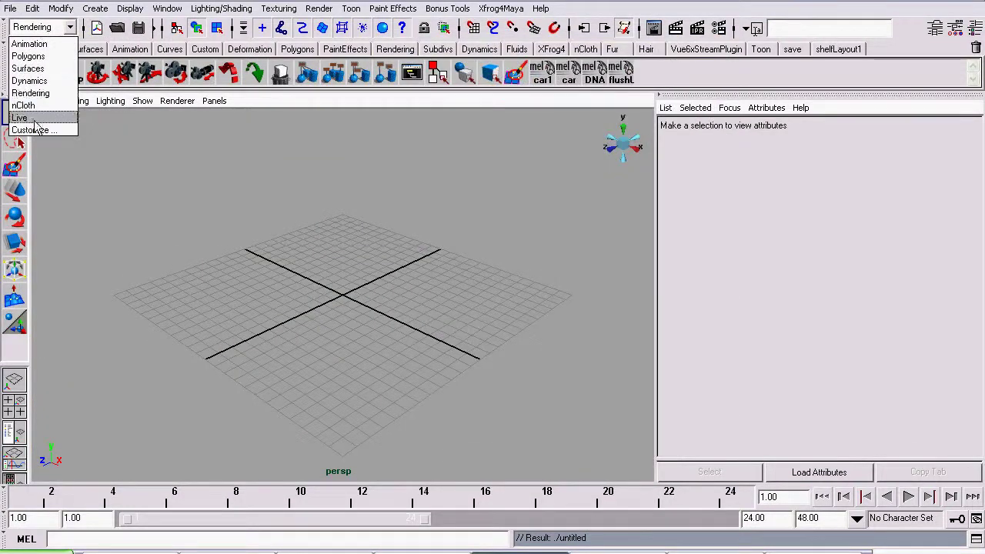
pyautogui.click(19, 118)
pyautogui.click(203, 9)
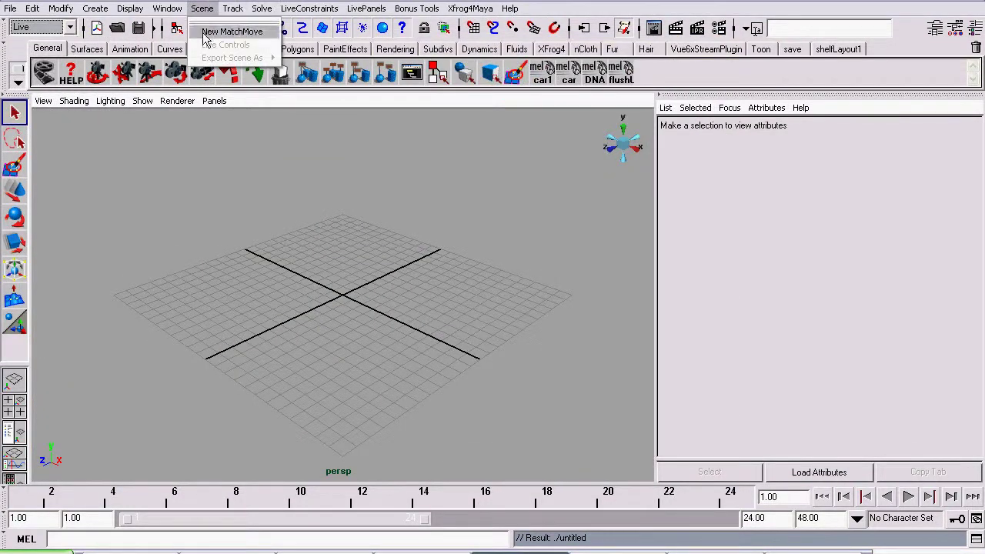
pyautogui.click(223, 31)
pyautogui.click(475, 252)
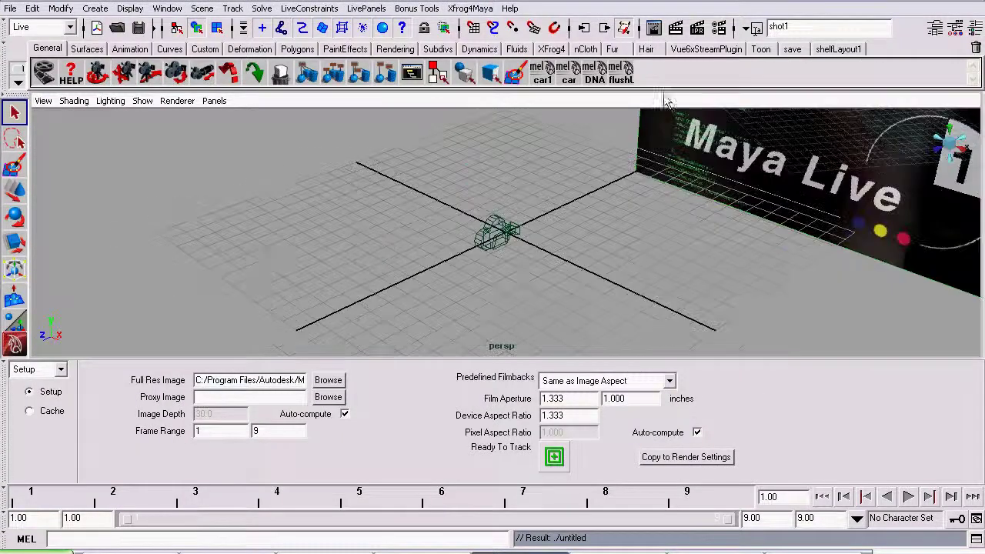
# Load the VidSeq IFF sequence from video_tracking\file as the shot's full-resolution image and play it back
pyautogui.keyDown('alt'); pyautogui.moveTo(264, 251); pyautogui.dragTo(361, 216); pyautogui.keyUp('alt')
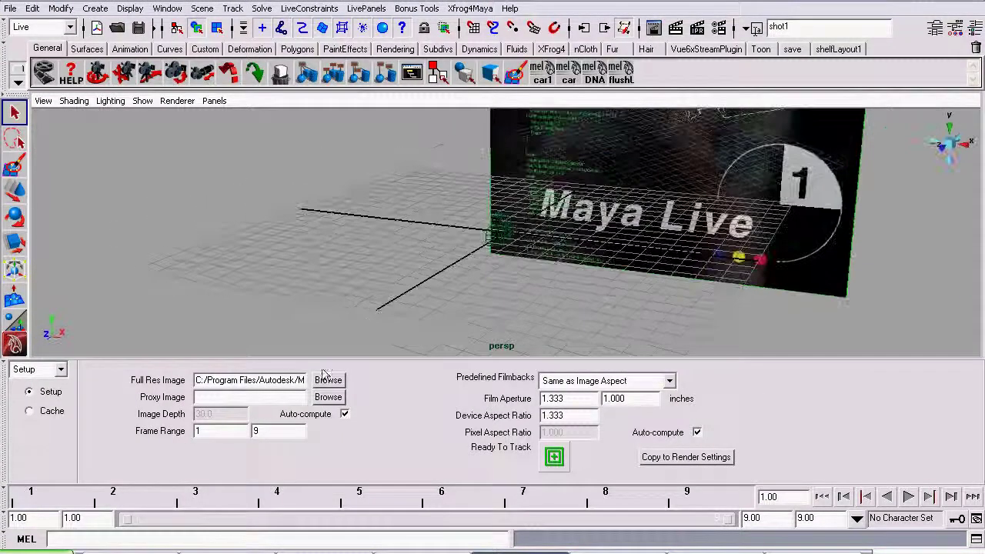
pyautogui.click(328, 397)
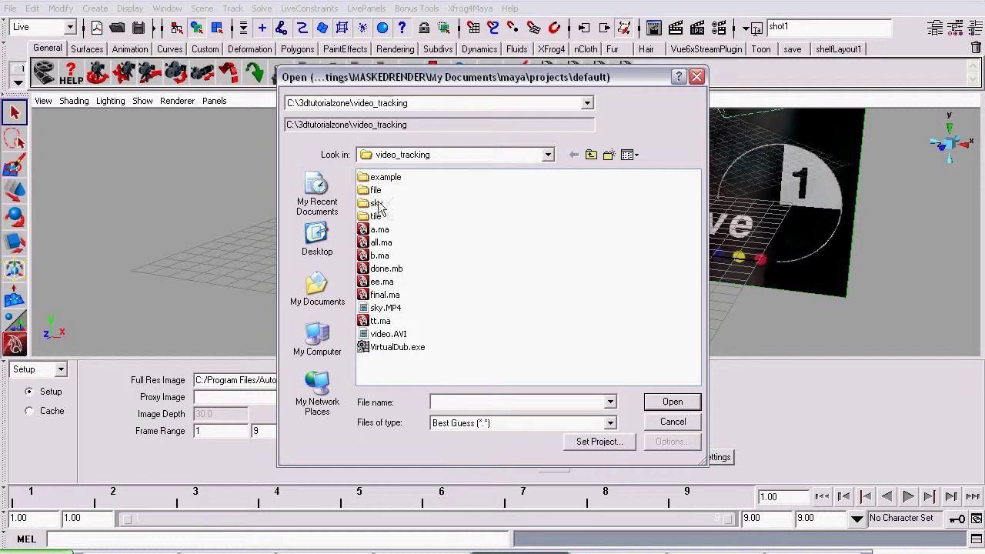
pyautogui.doubleClick(376, 191)
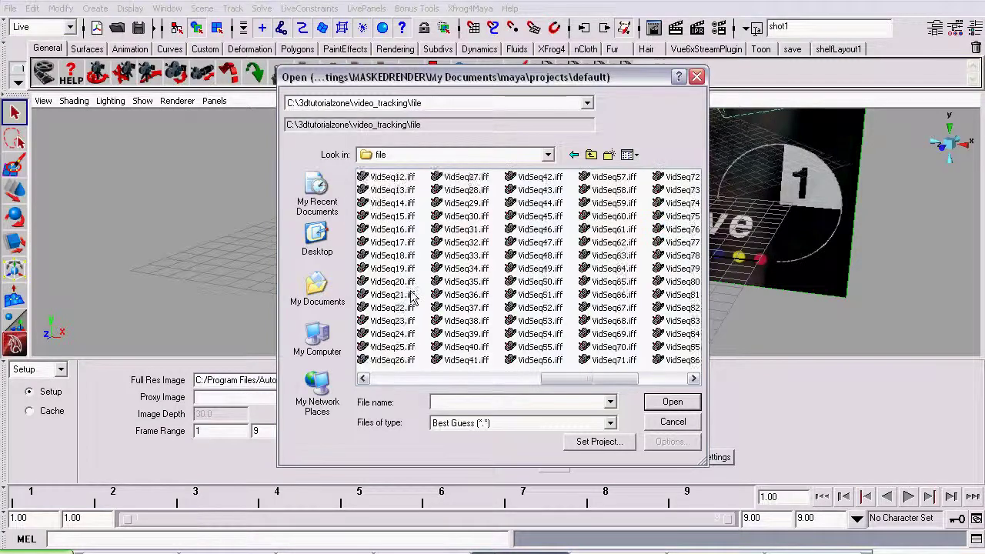
pyautogui.click(462, 216)
pyautogui.click(672, 402)
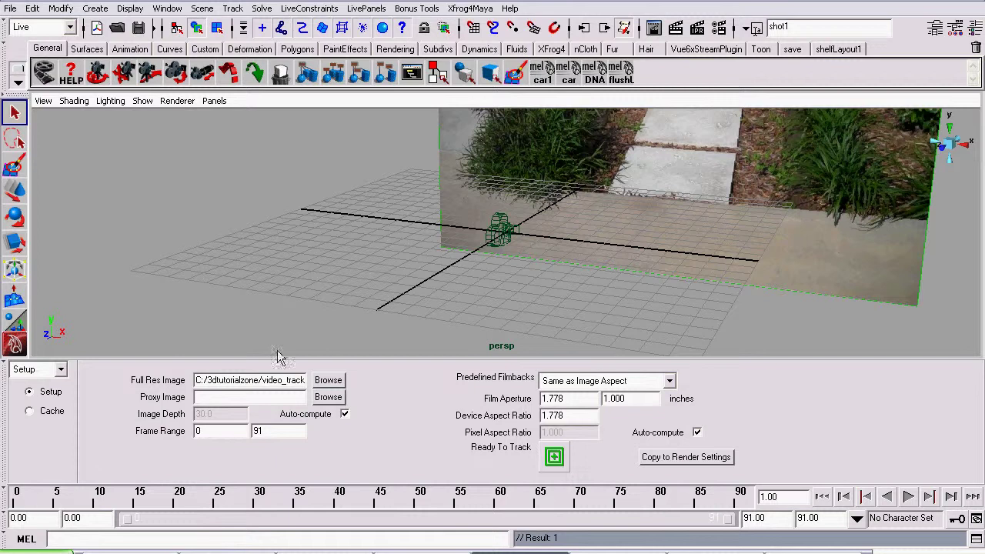
pyautogui.hotkey('alt', 'v')
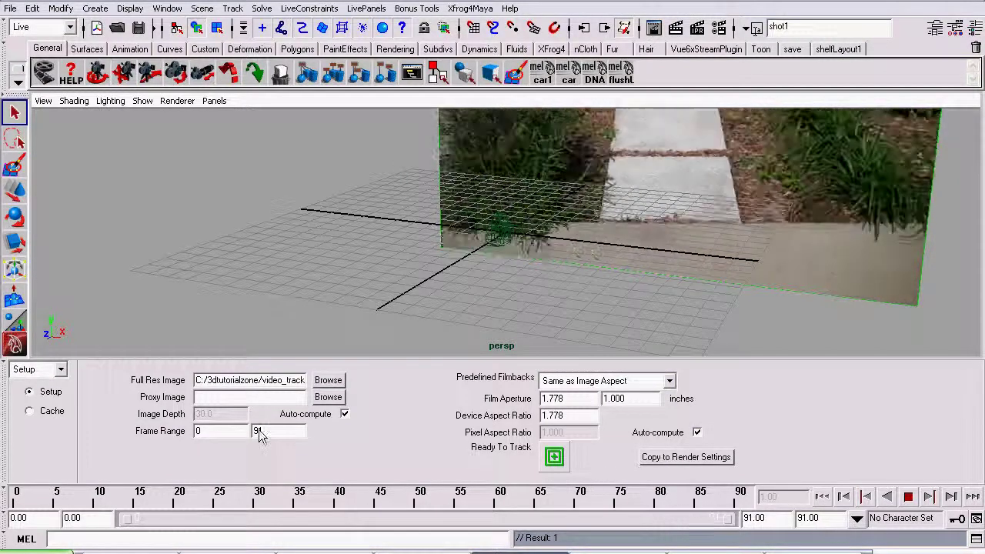
# Choose seq0.tga from the video_tracking\file folder as the shot's full-resolution image
pyautogui.click(328, 381)
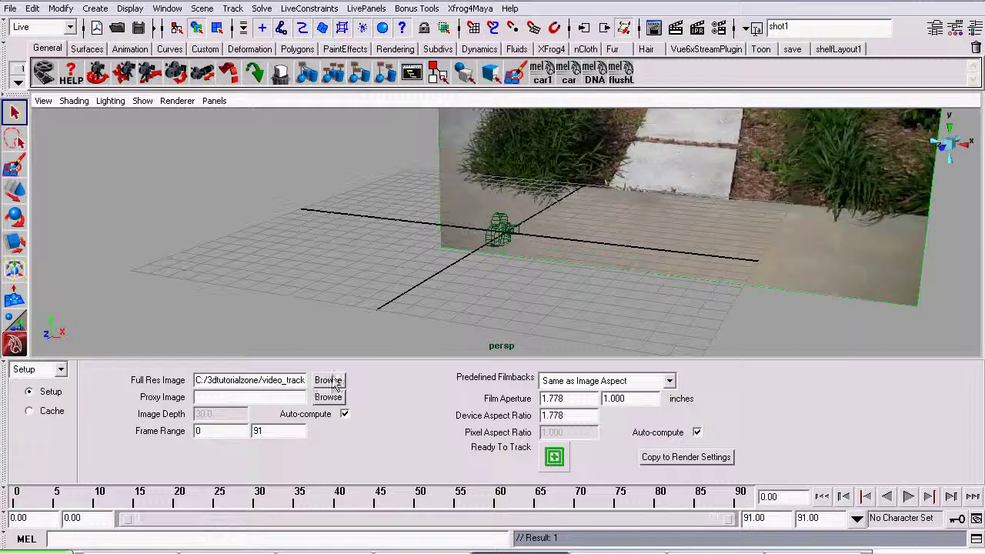
pyautogui.click(386, 177)
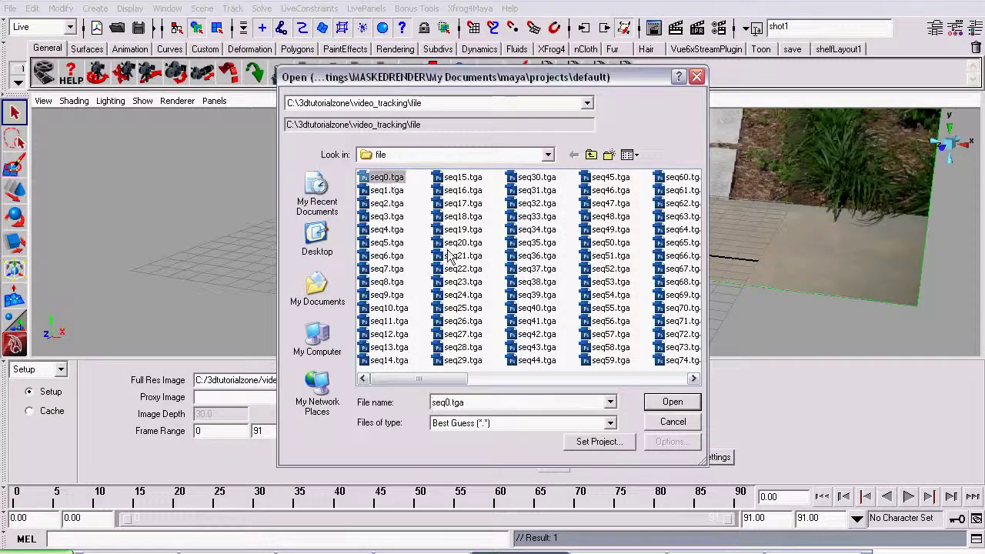
pyautogui.click(663, 403)
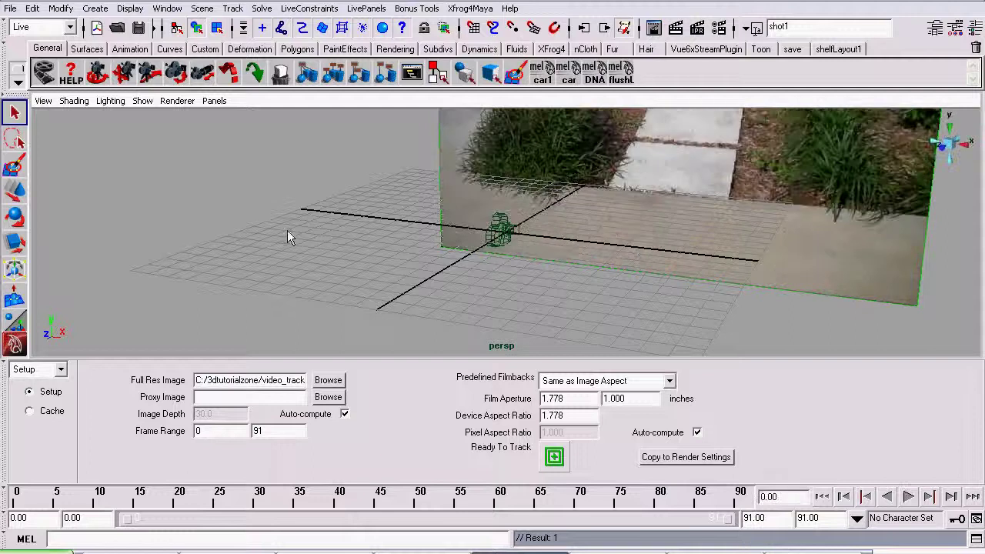
pyautogui.keyDown('alt'); pyautogui.moveTo(288, 233); pyautogui.dragTo(377, 192); pyautogui.keyUp('alt')
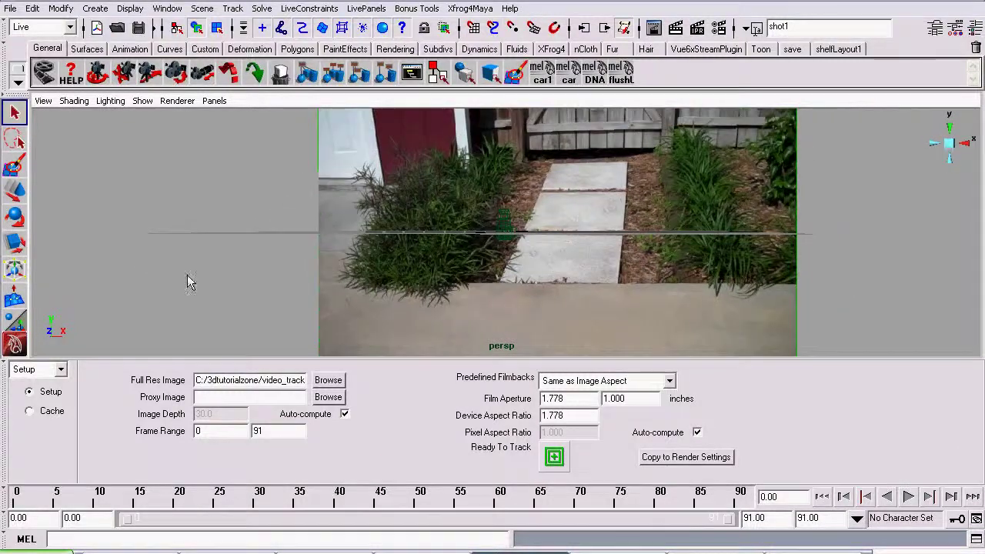